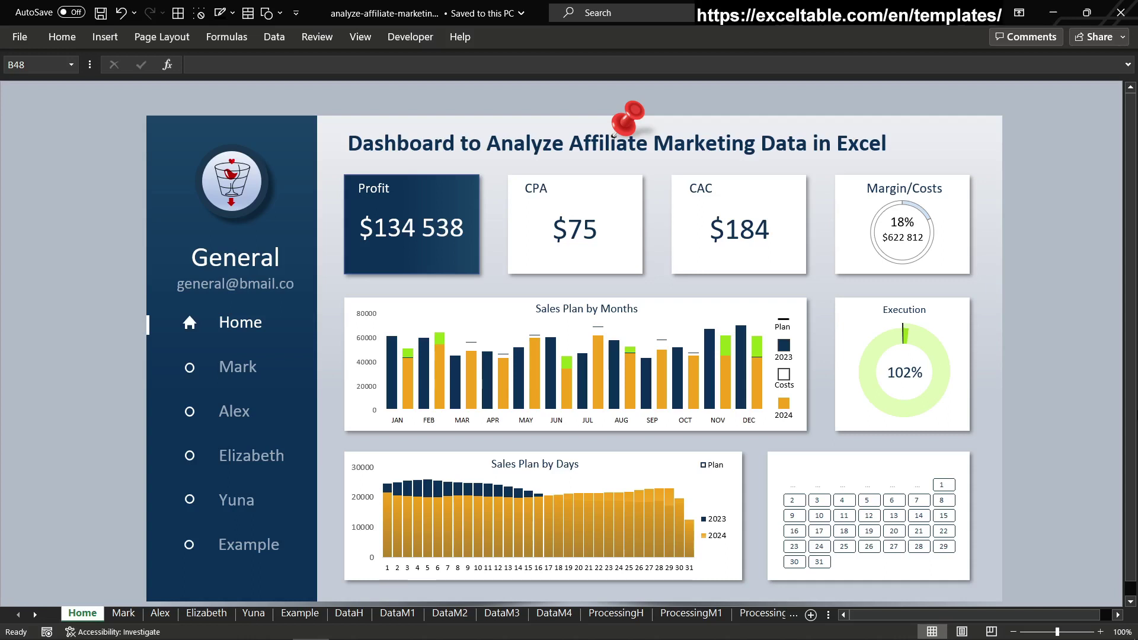
# Try the JAN, MAR, MAY and AUG month filters, ending with March through June selected.
pyautogui.scroll(-1, 1052, 417)
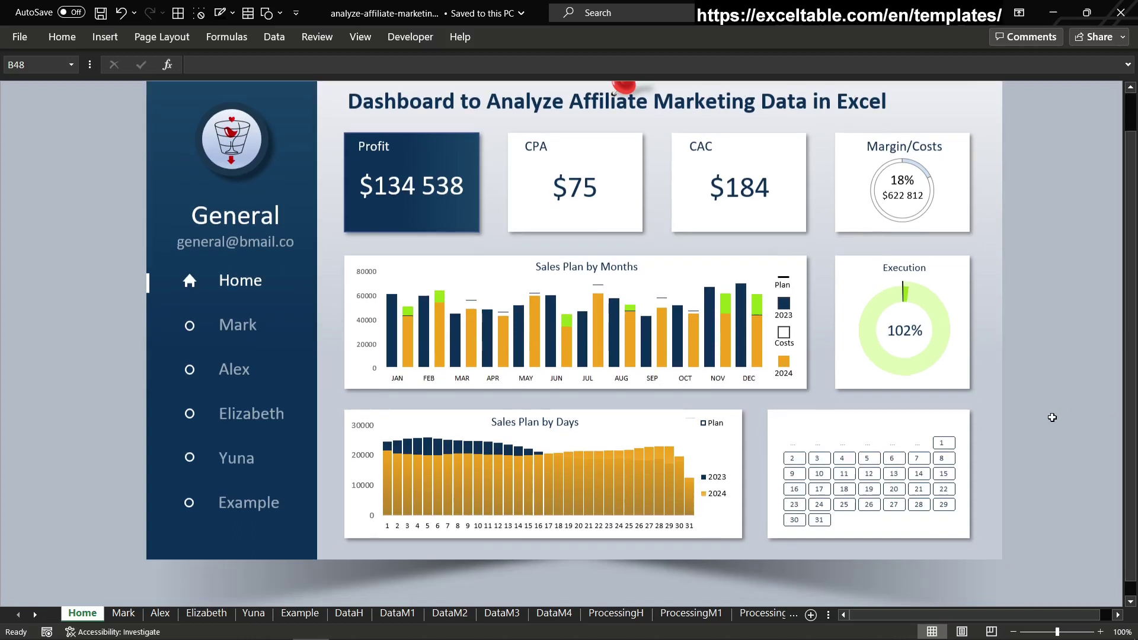
pyautogui.click(396, 379)
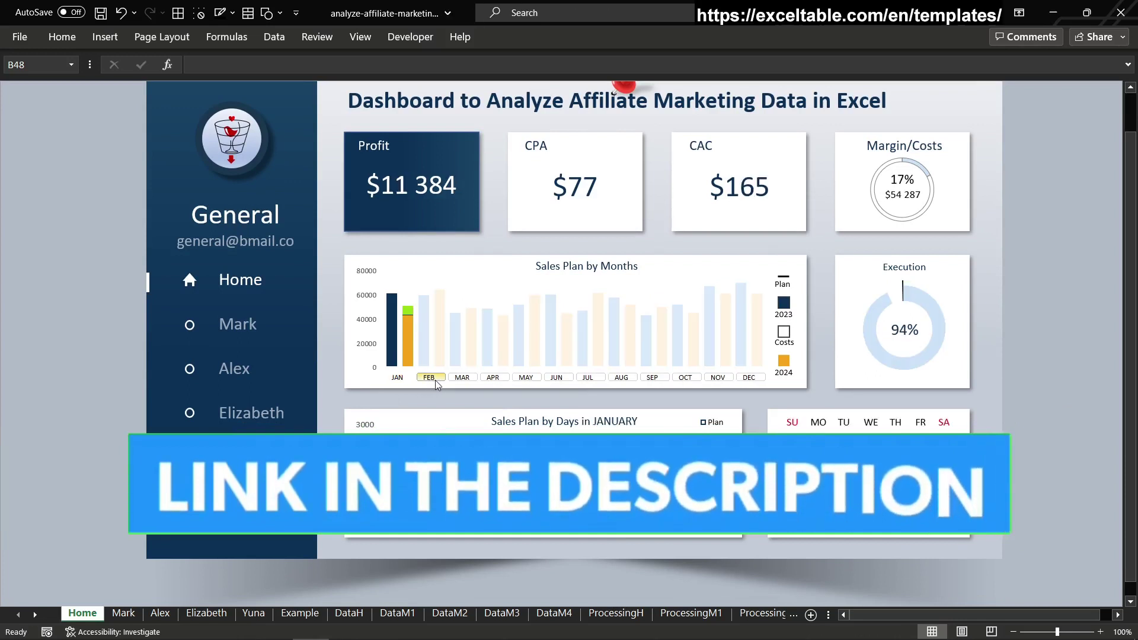
pyautogui.click(458, 379)
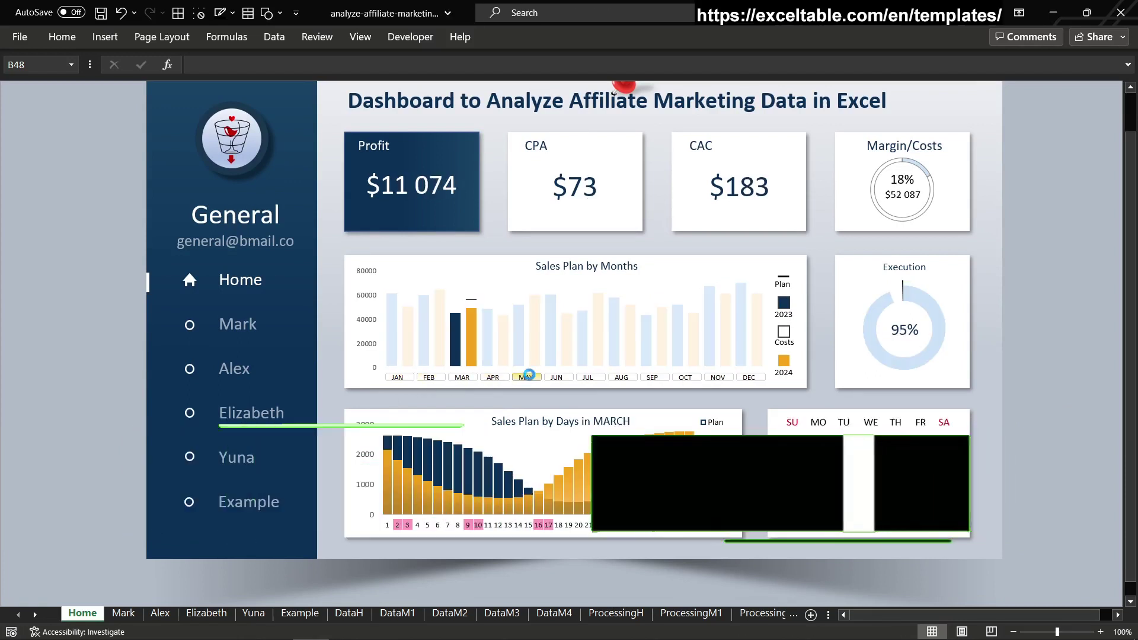
pyautogui.click(526, 379)
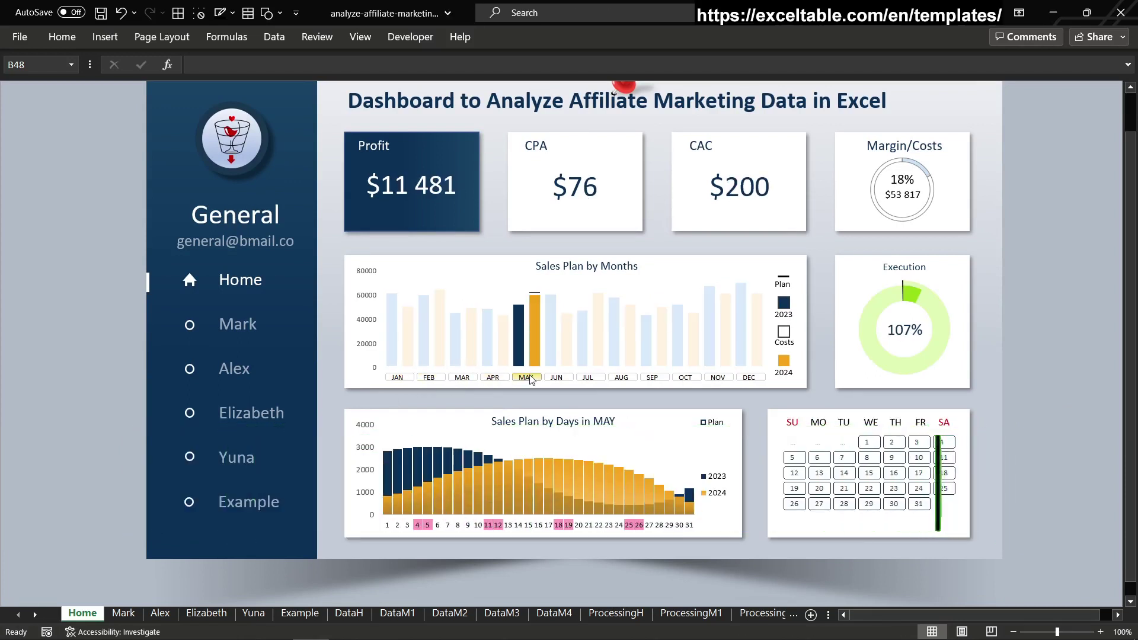
pyautogui.click(617, 380)
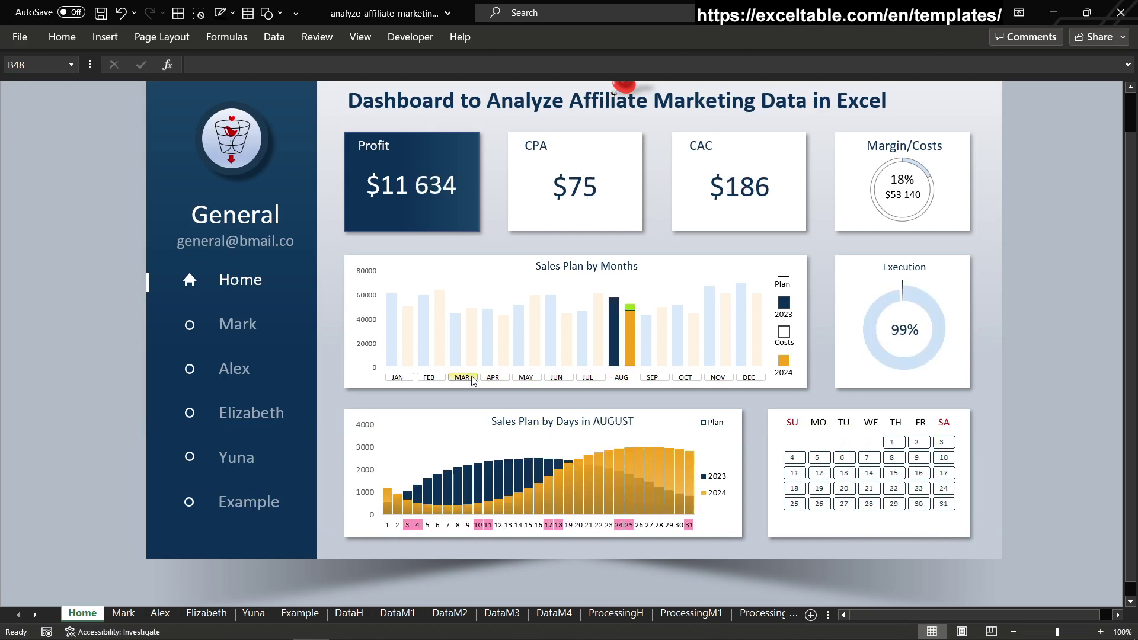
pyautogui.keyDown('shift'); pyautogui.click(555, 377); pyautogui.keyUp('shift')
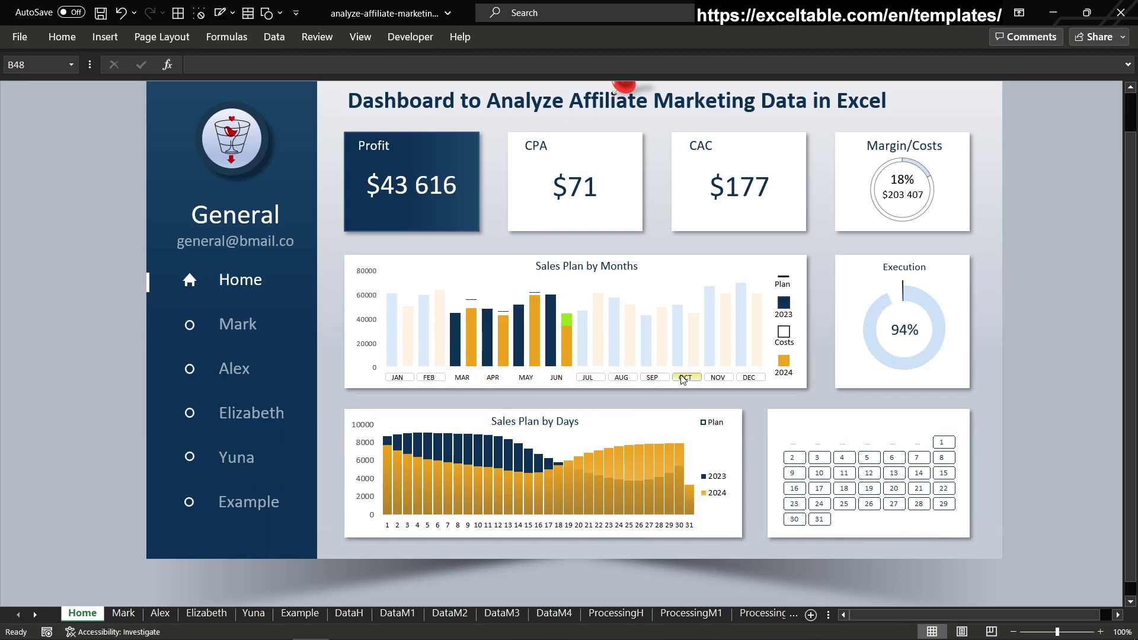
# Toggle the monthly chart between Costs and 2023, try SEP and JUN, then clear the month filter.
pyautogui.click(783, 333)
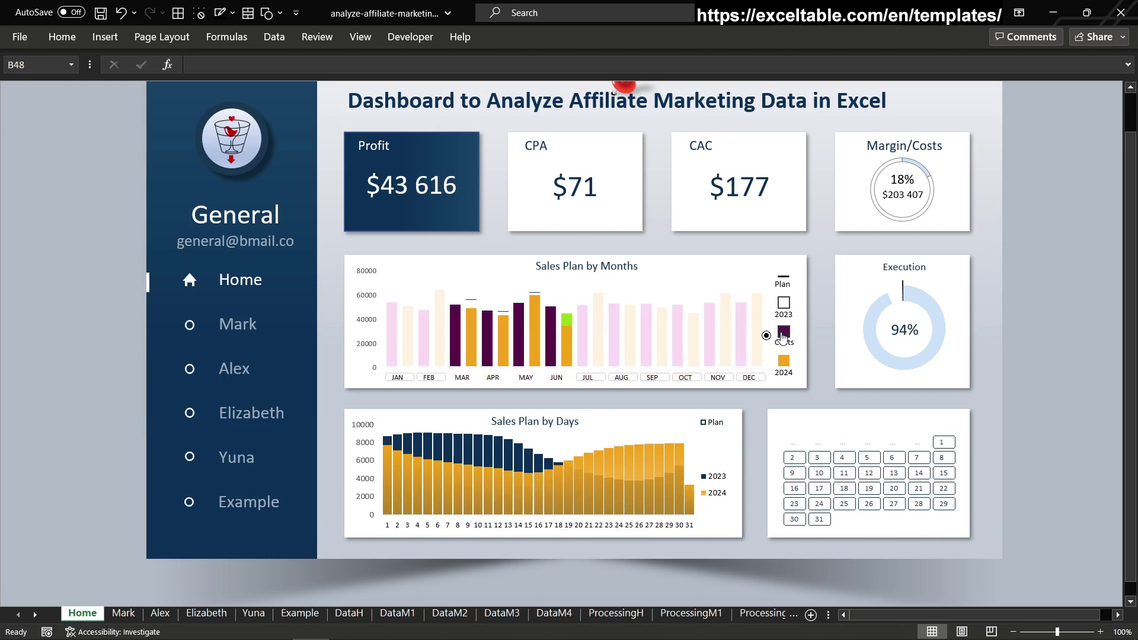
pyautogui.click(784, 303)
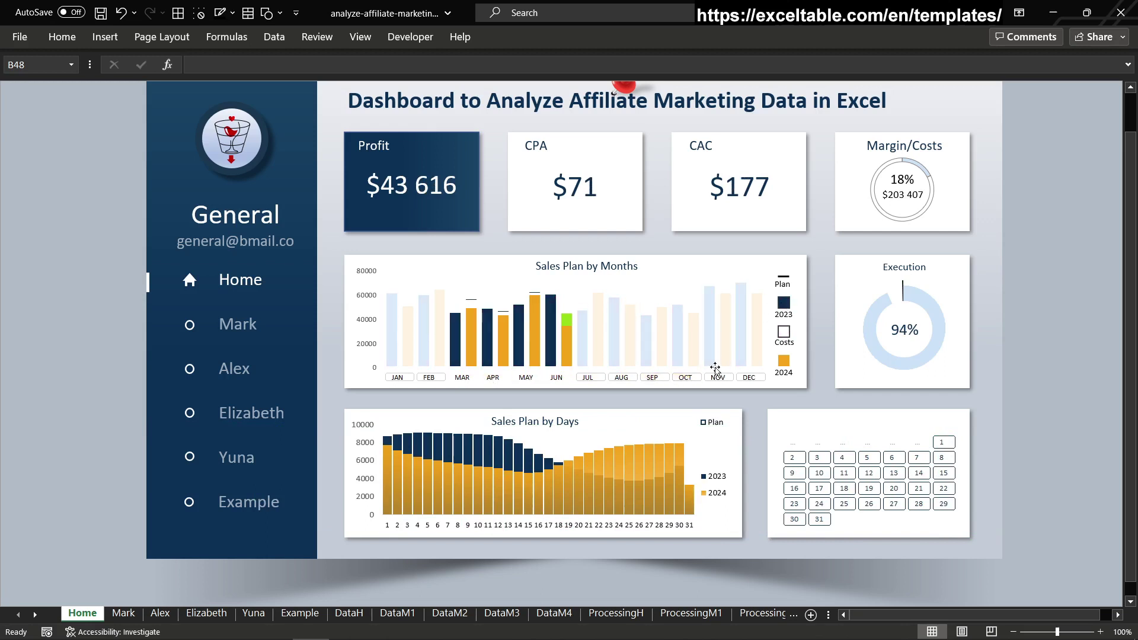
pyautogui.click(783, 331)
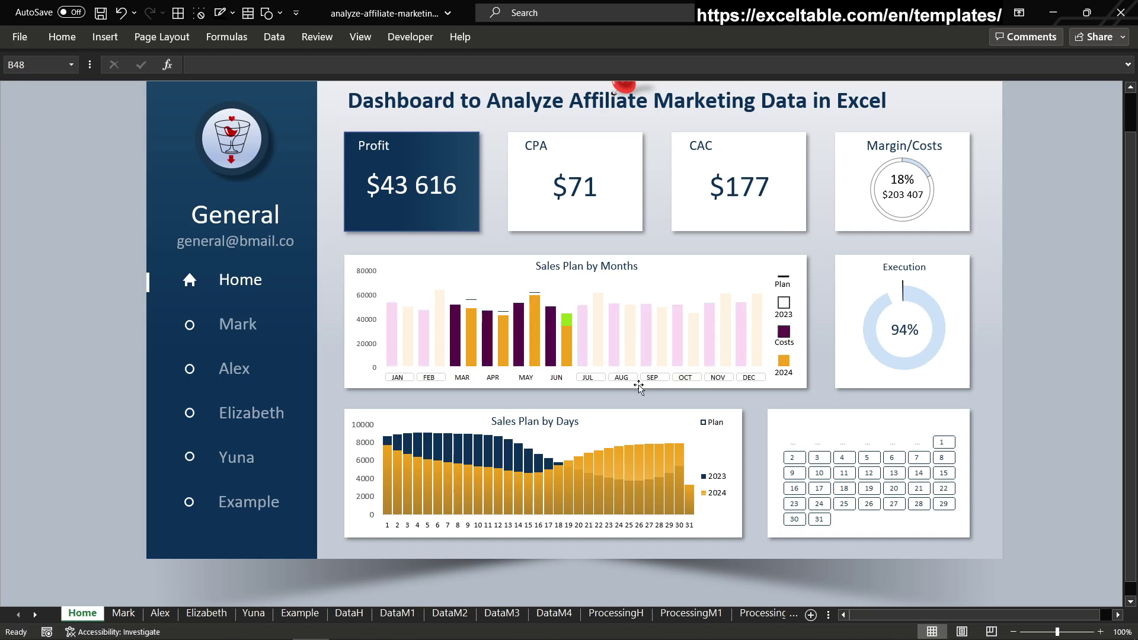
pyautogui.click(653, 377)
pyautogui.click(560, 378)
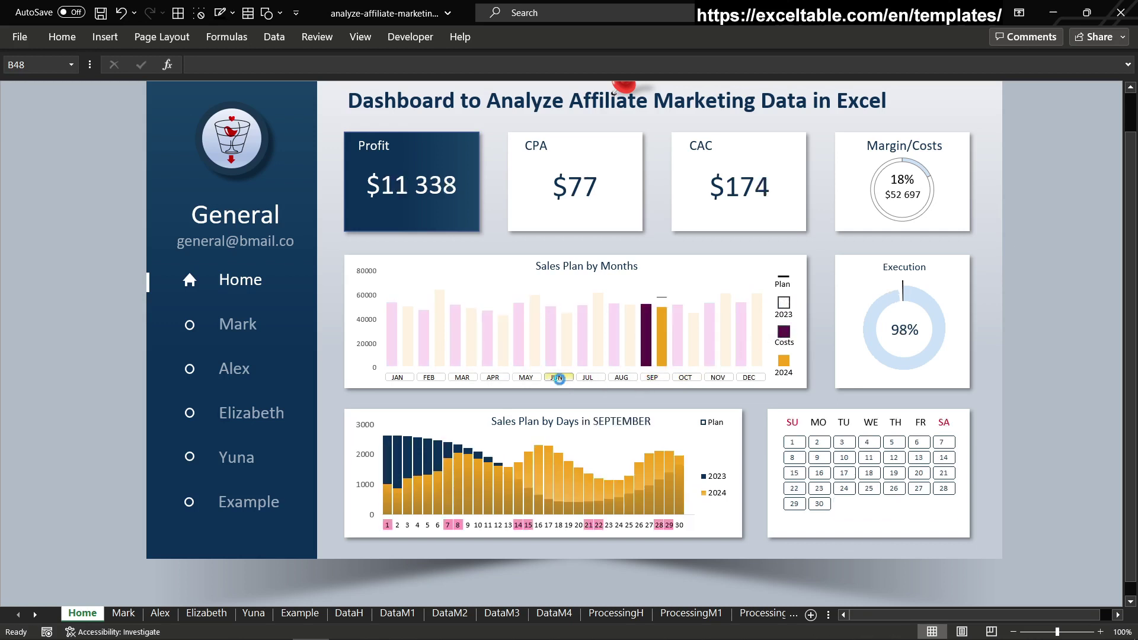
pyautogui.click(403, 379)
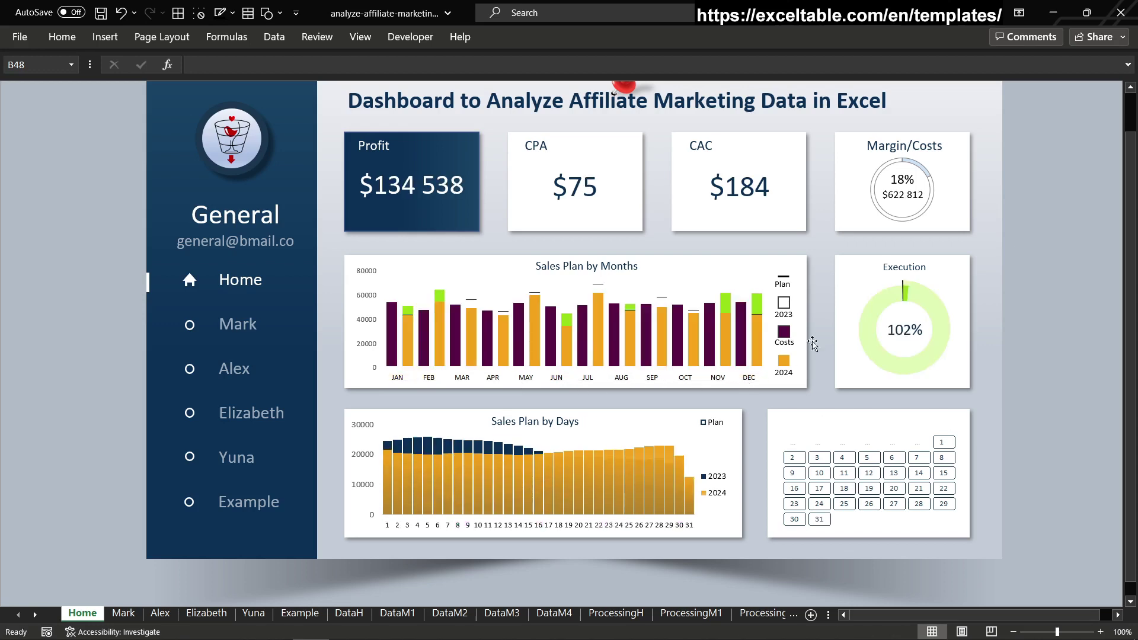
pyautogui.click(783, 305)
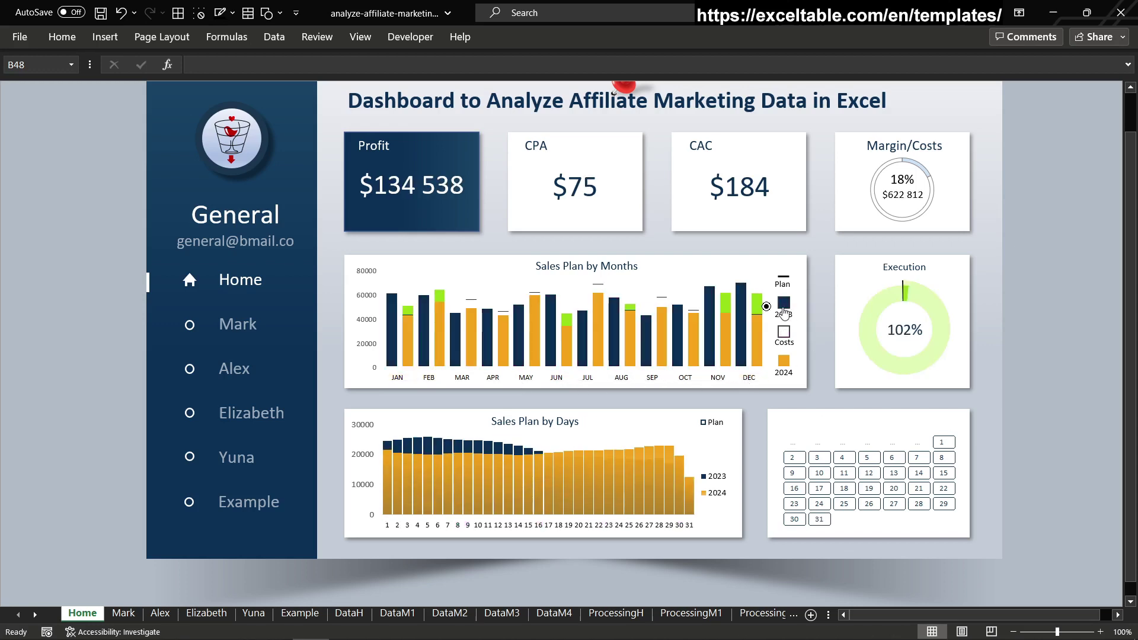
# Try day ranges 1–22 and 2–20 in the calendar, then filter to March.
pyautogui.click(943, 449)
pyautogui.click(942, 489)
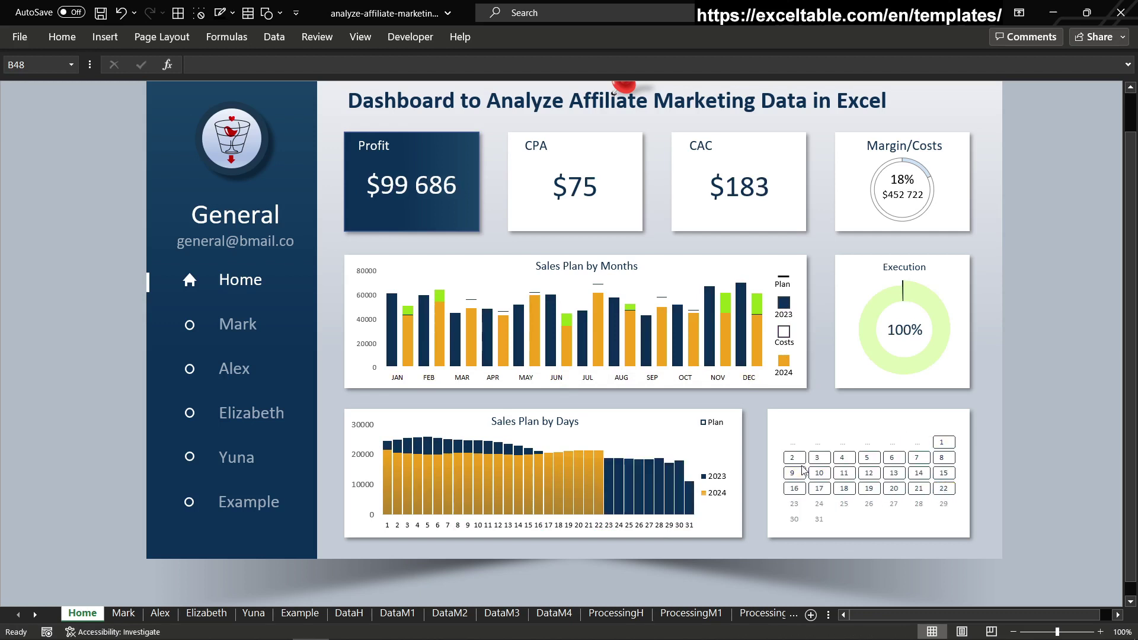
pyautogui.moveTo(792, 457); pyautogui.dragTo(899, 494)
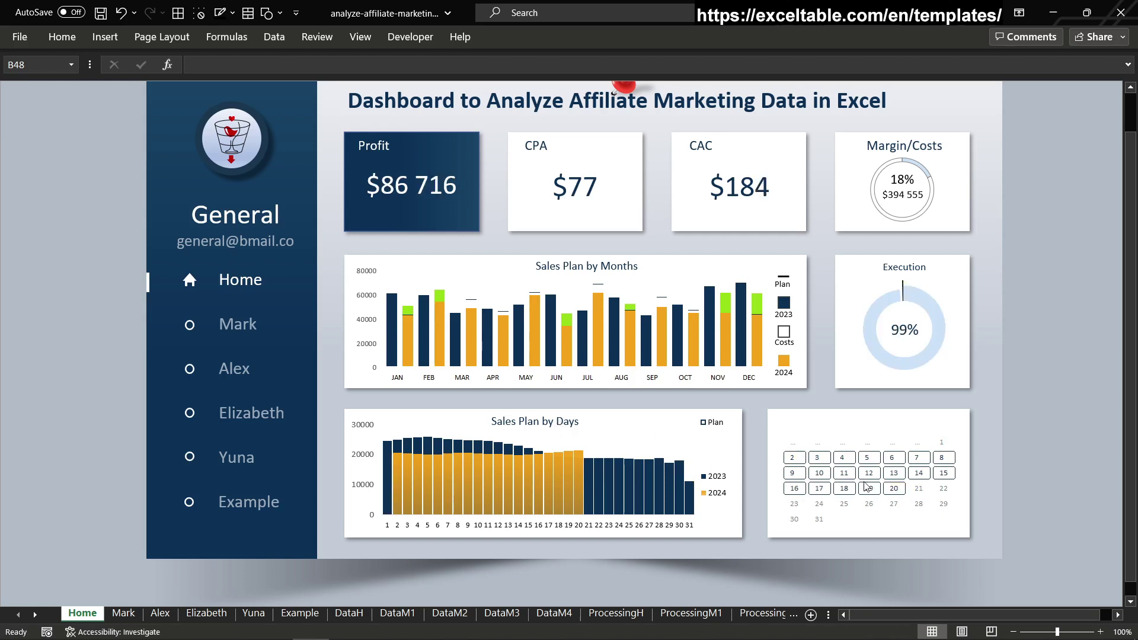
pyautogui.click(461, 380)
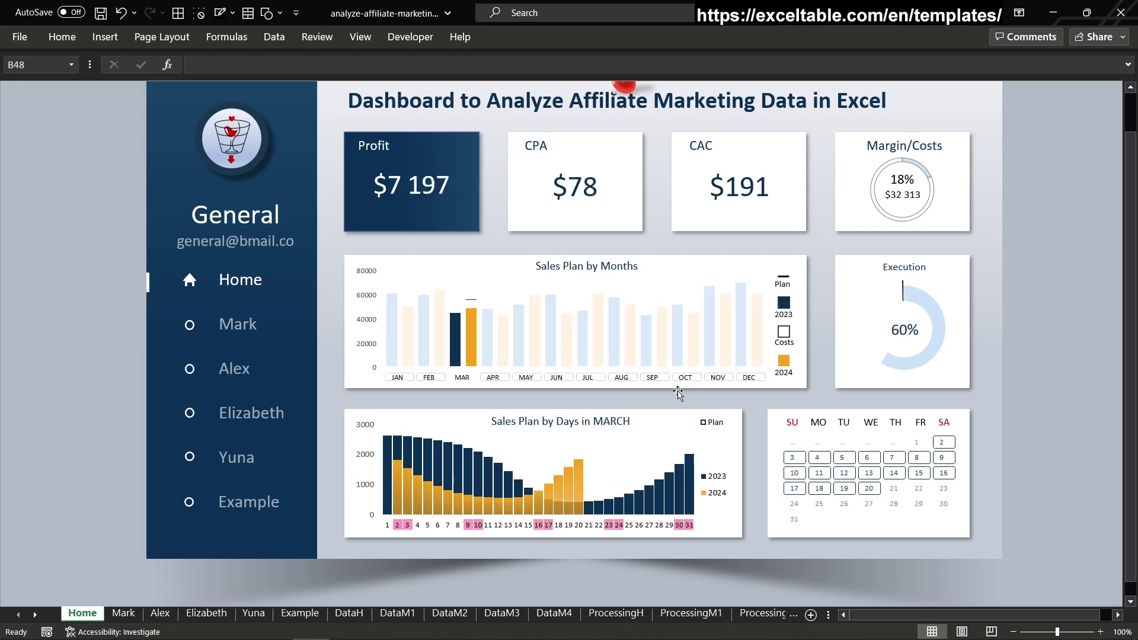
# Narrow March to single days 11, 14, then 4, and show the daily Plan line.
pyautogui.click(794, 473)
pyautogui.click(942, 506)
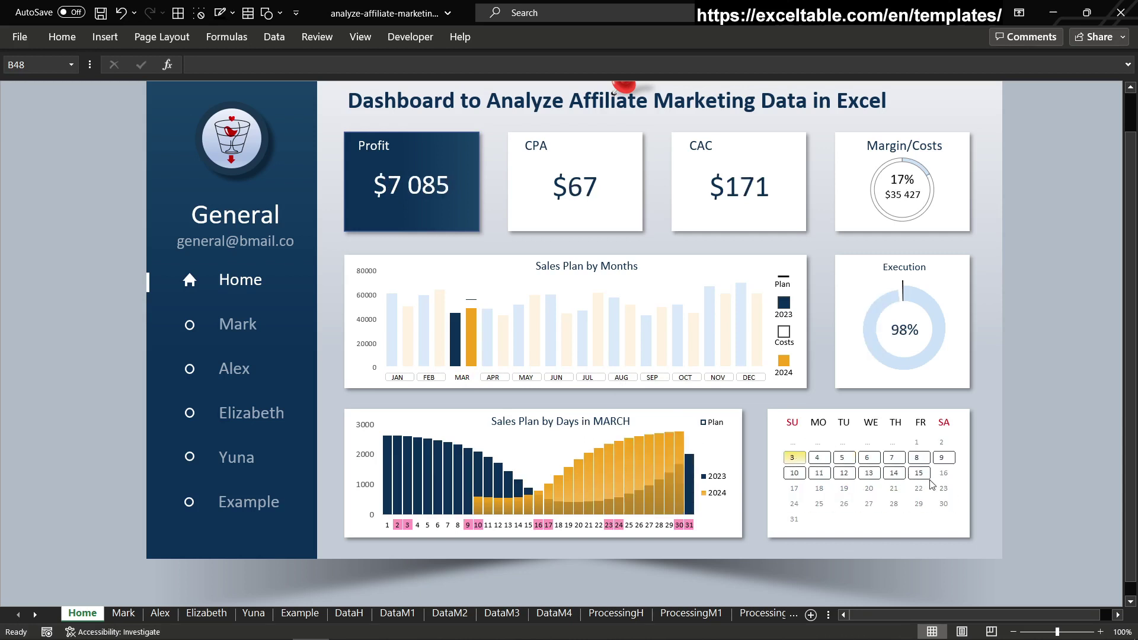
pyautogui.click(939, 492)
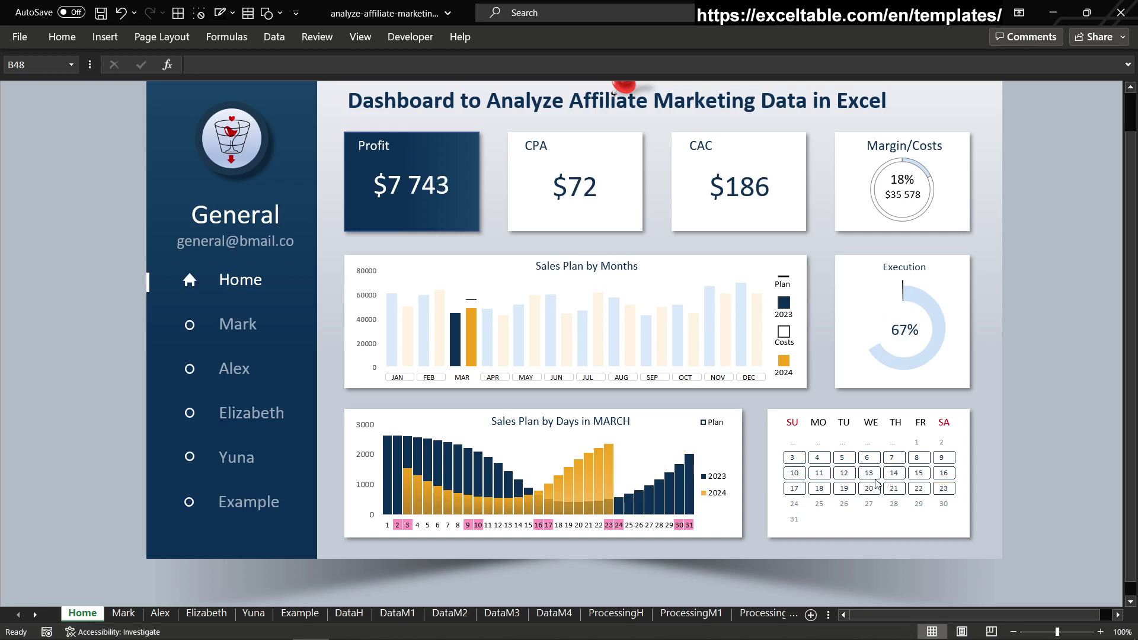
pyautogui.click(821, 474)
pyautogui.click(890, 474)
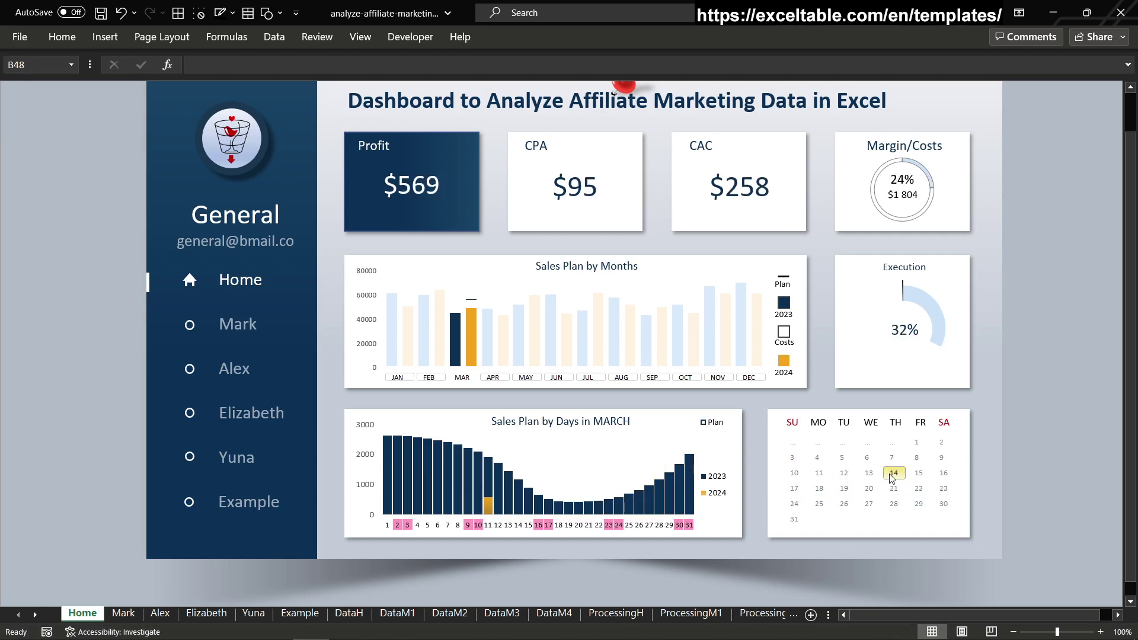
pyautogui.click(818, 458)
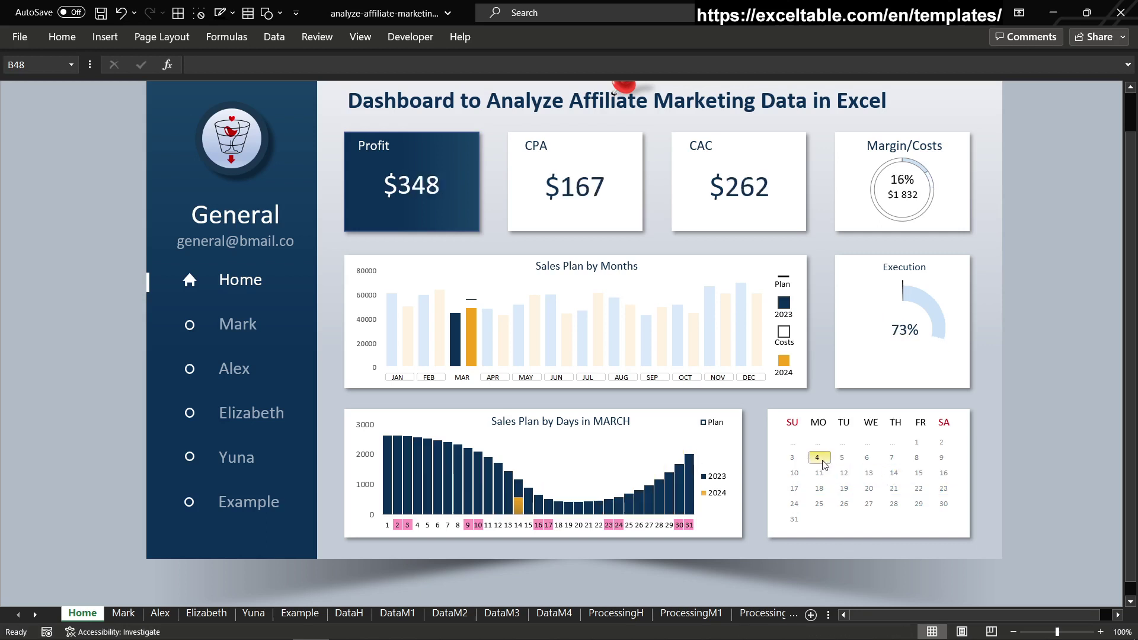
pyautogui.click(704, 423)
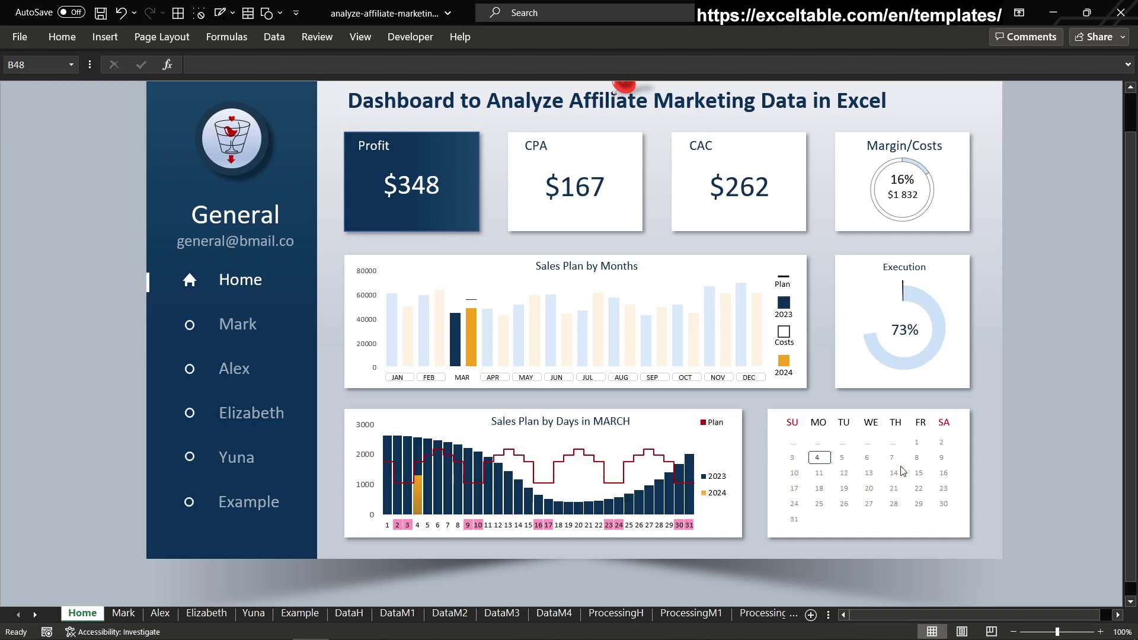
# Switch to July and step through day ranges 14–20, 21–27, 7–13 and 1–31.
pyautogui.click(922, 458)
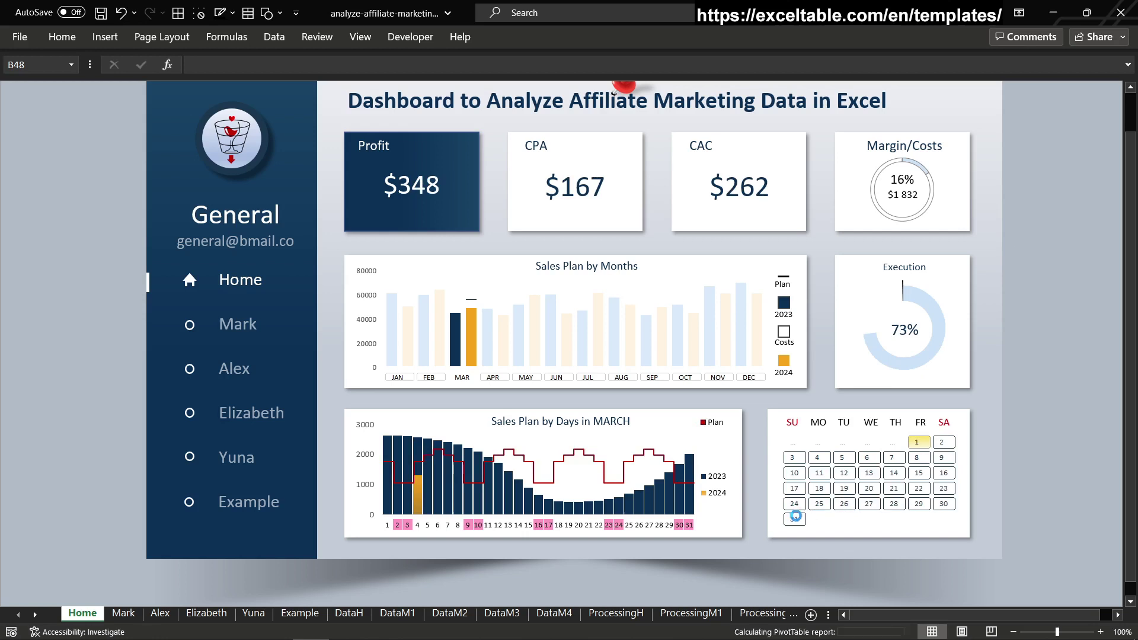
pyautogui.click(593, 378)
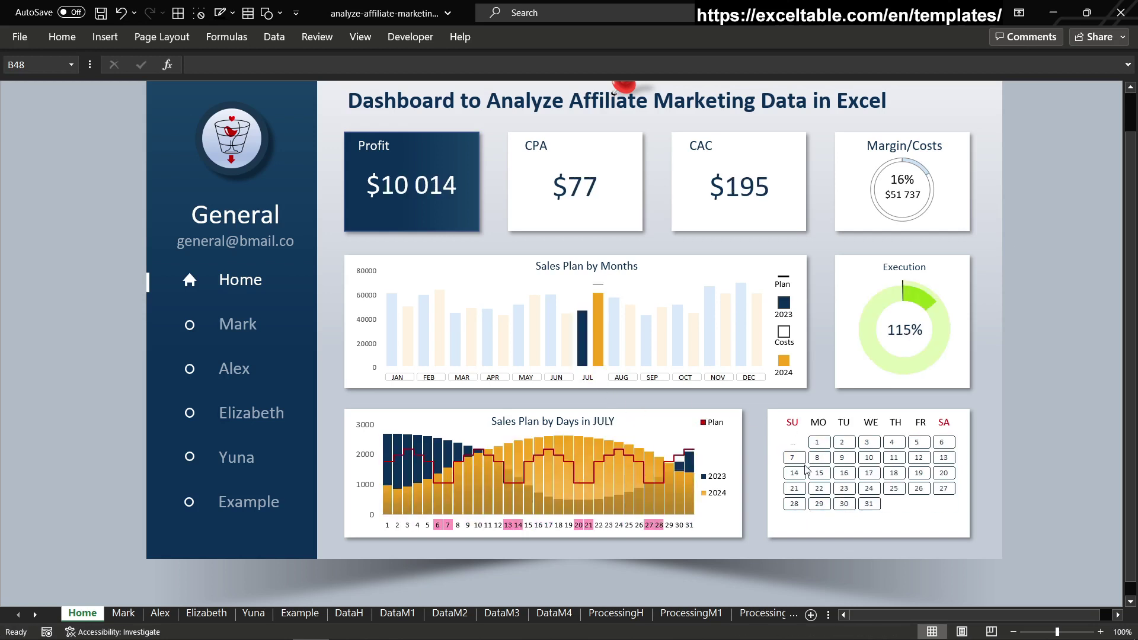
pyautogui.click(794, 473)
pyautogui.click(941, 474)
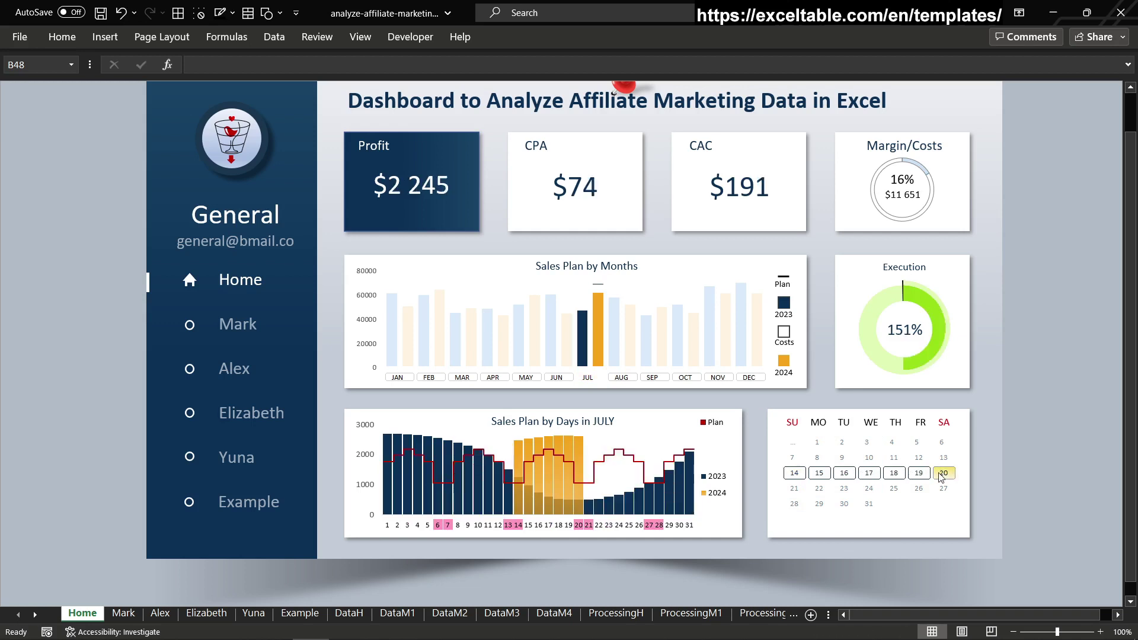
pyautogui.click(794, 488)
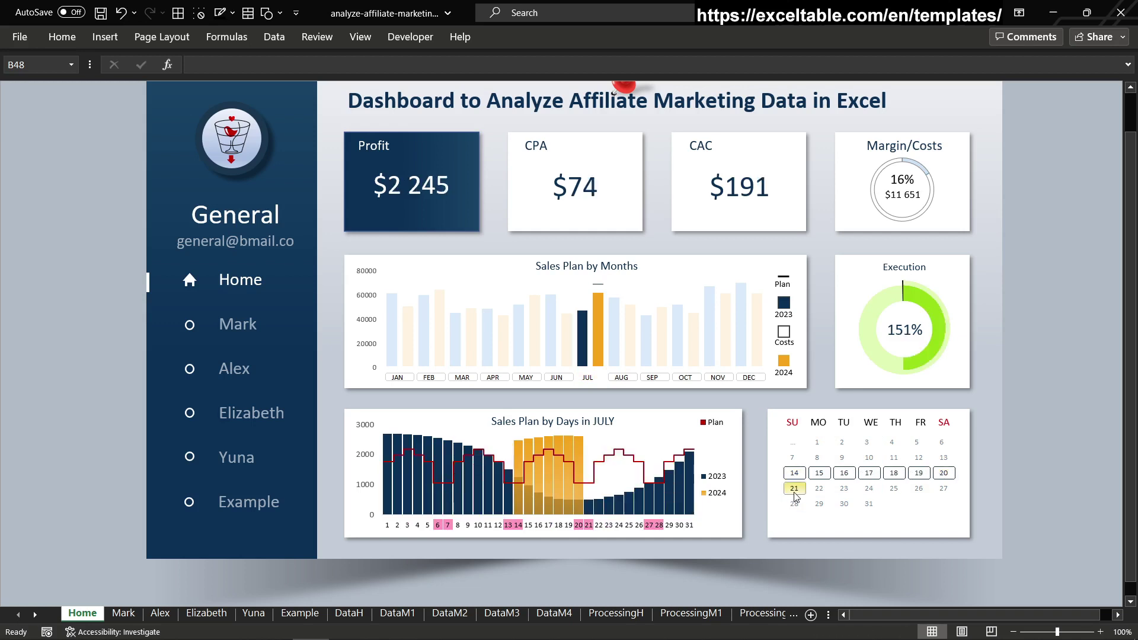
pyautogui.click(939, 489)
pyautogui.click(792, 457)
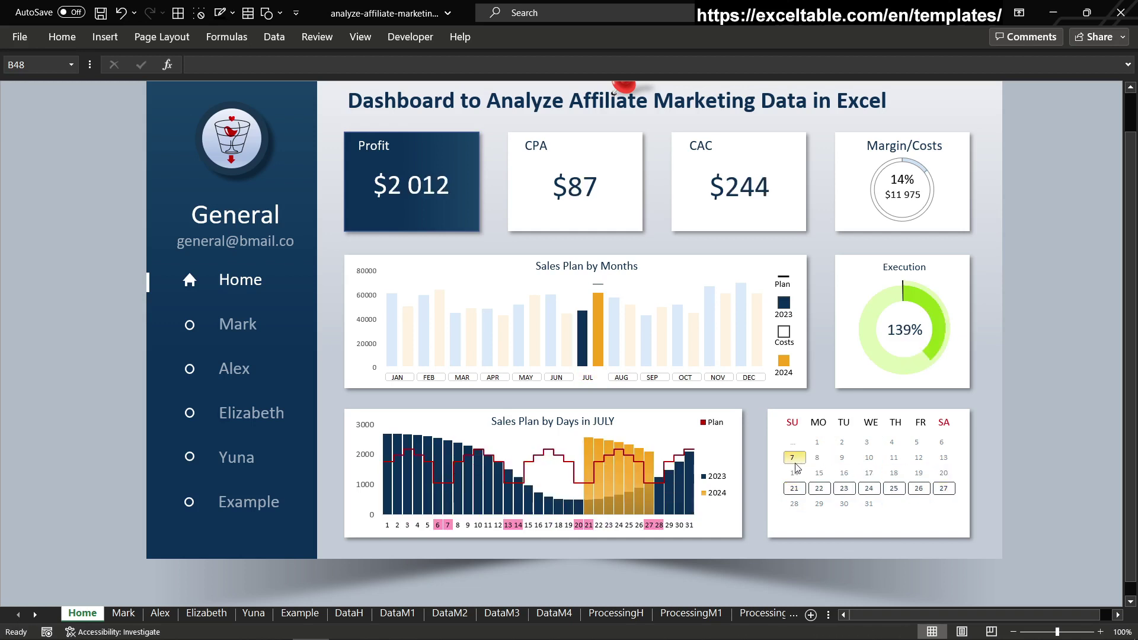
pyautogui.click(945, 467)
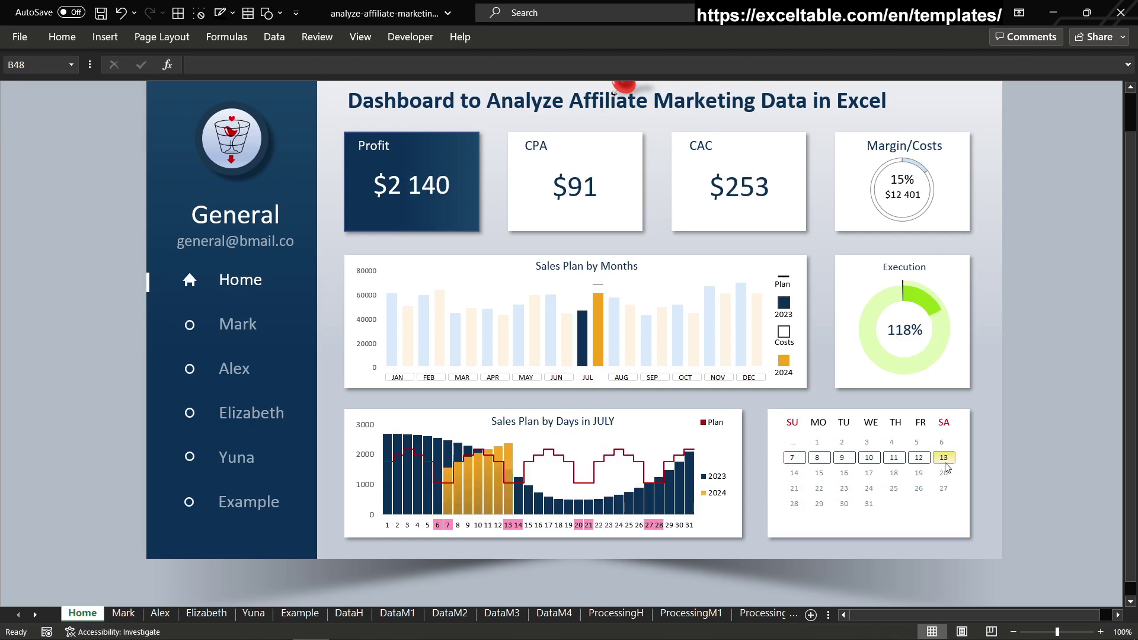
pyautogui.click(817, 443)
pyautogui.click(869, 503)
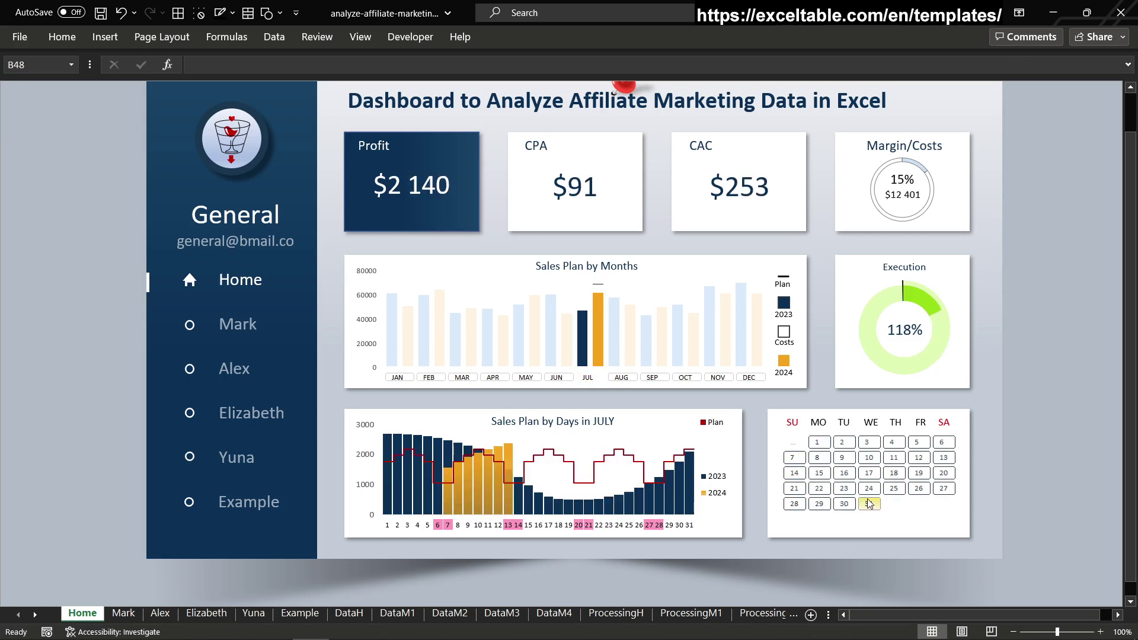
# Filter to March, clear the month filter, and open the first manager's dashboard.
pyautogui.click(464, 378)
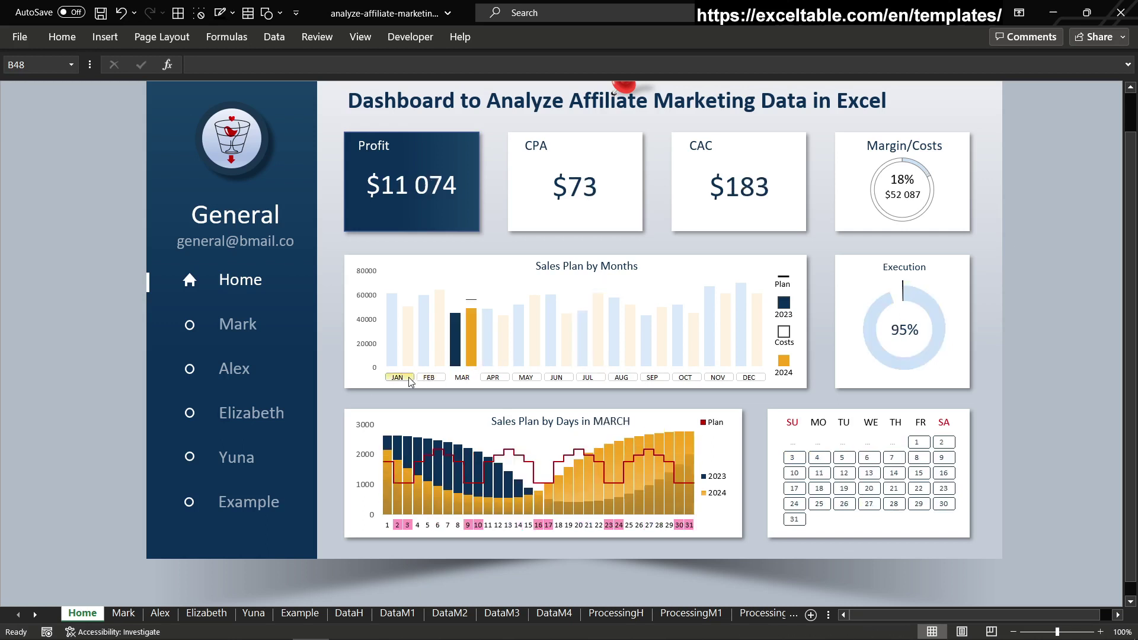
pyautogui.click(748, 378)
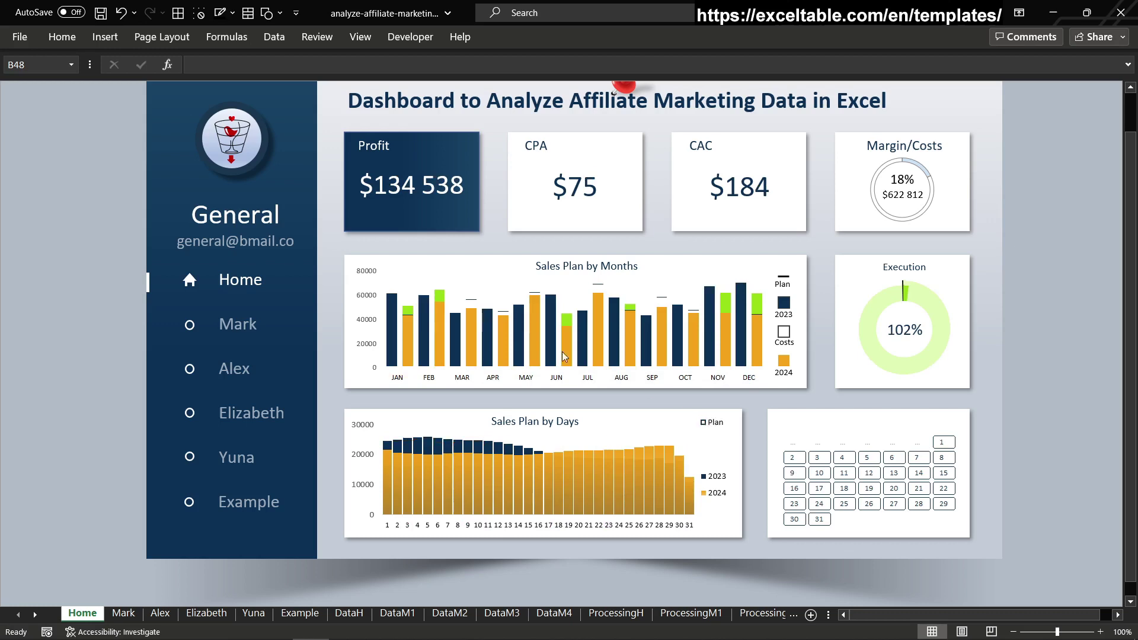
pyautogui.click(240, 326)
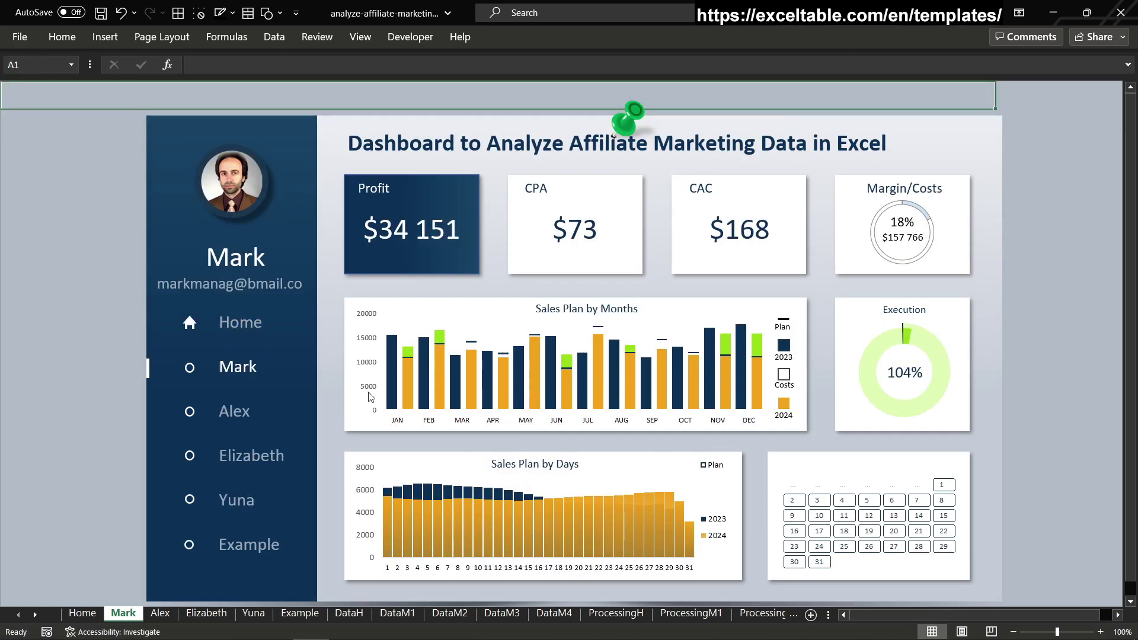
pyautogui.moveTo(391, 373)
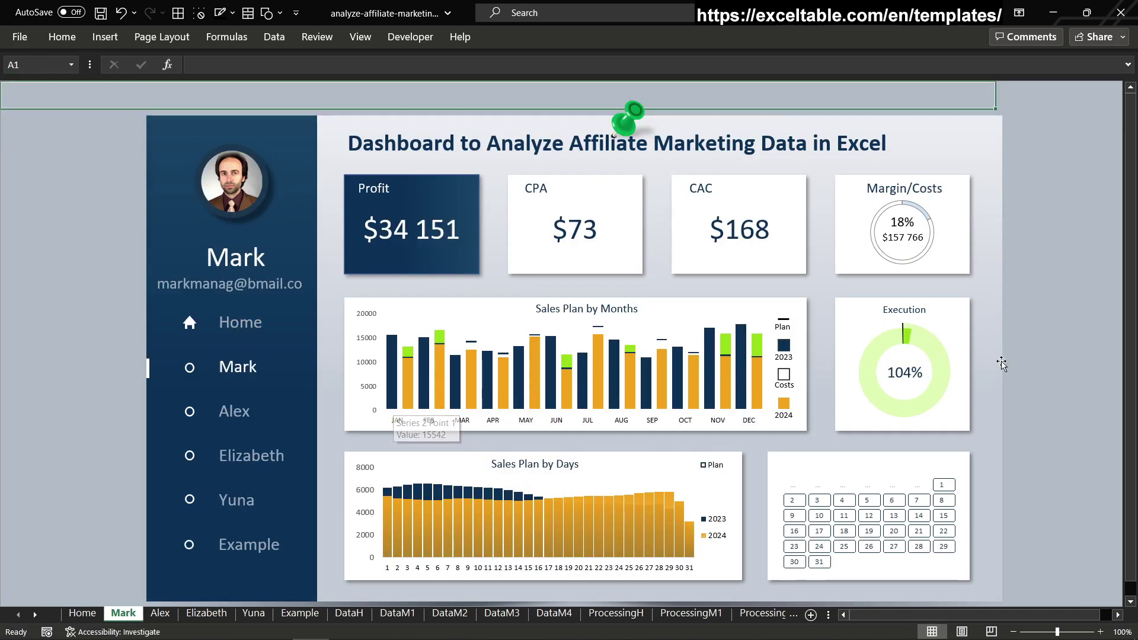
# Browse the second, third and fourth managers' dashboards, returning to the second manager's sheet.
pyautogui.moveTo(1133, 373); pyautogui.dragTo(1131, 422)
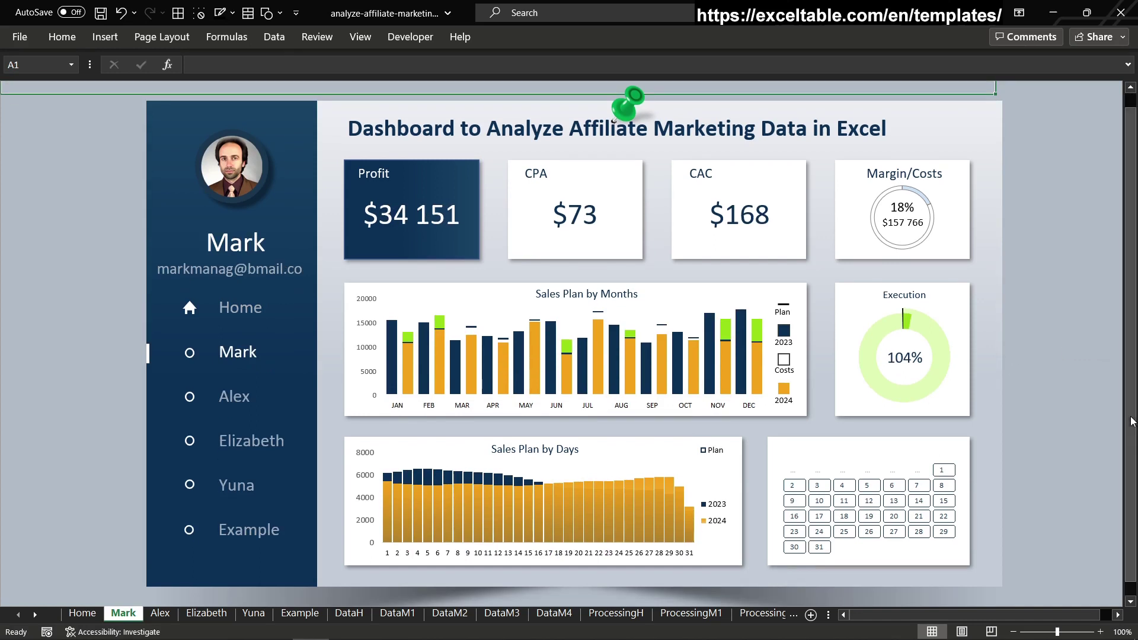
pyautogui.scroll(1, 367, 374)
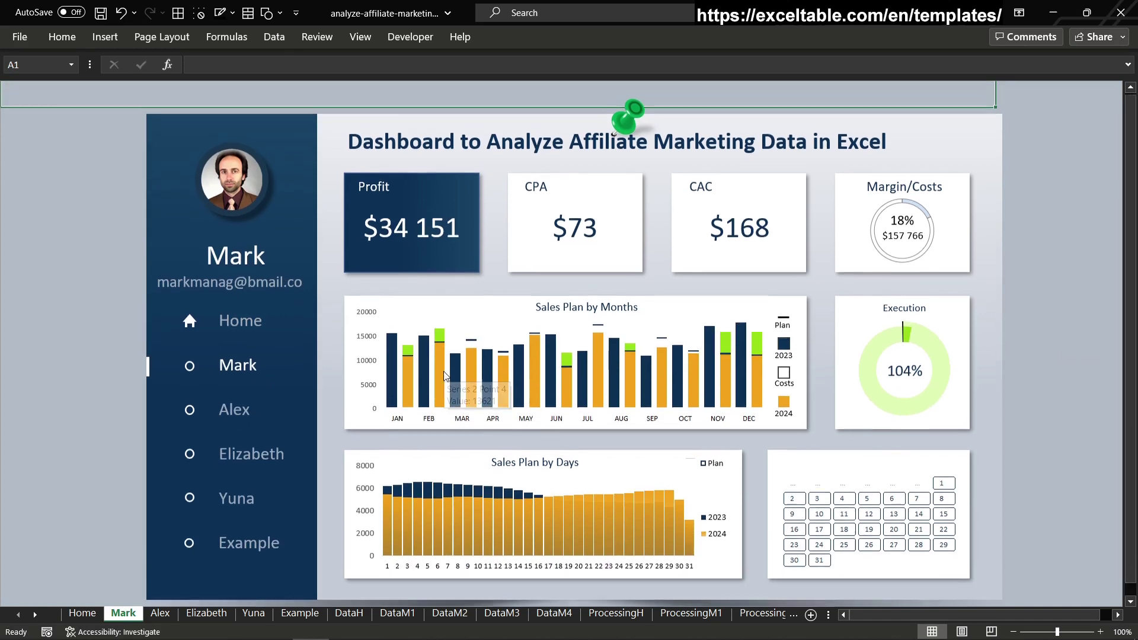
pyautogui.click(234, 410)
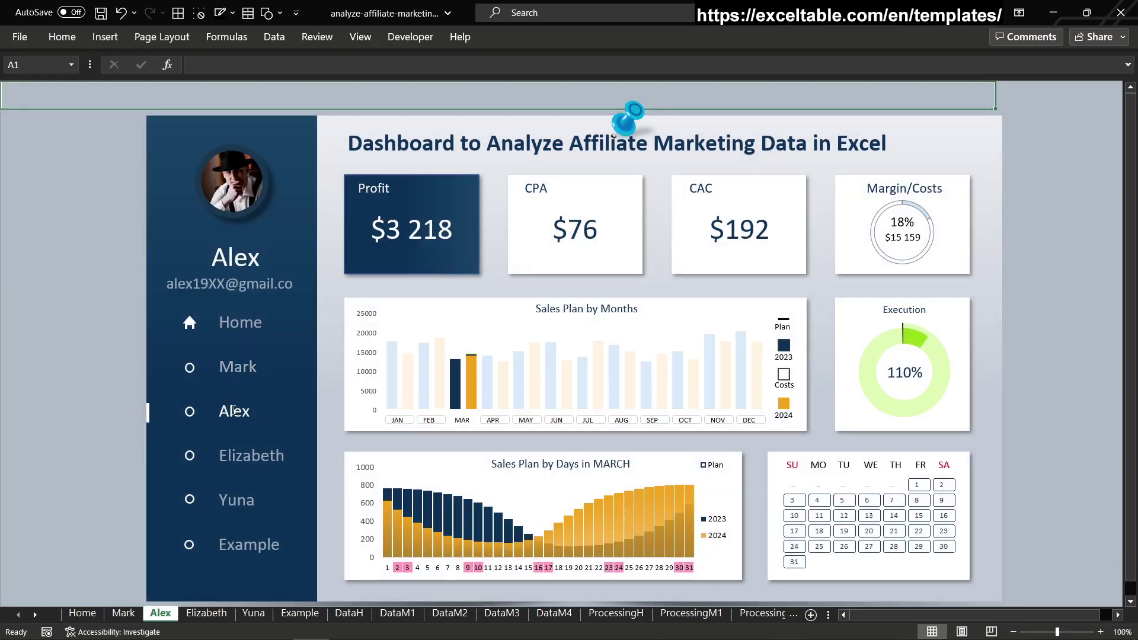
pyautogui.click(235, 455)
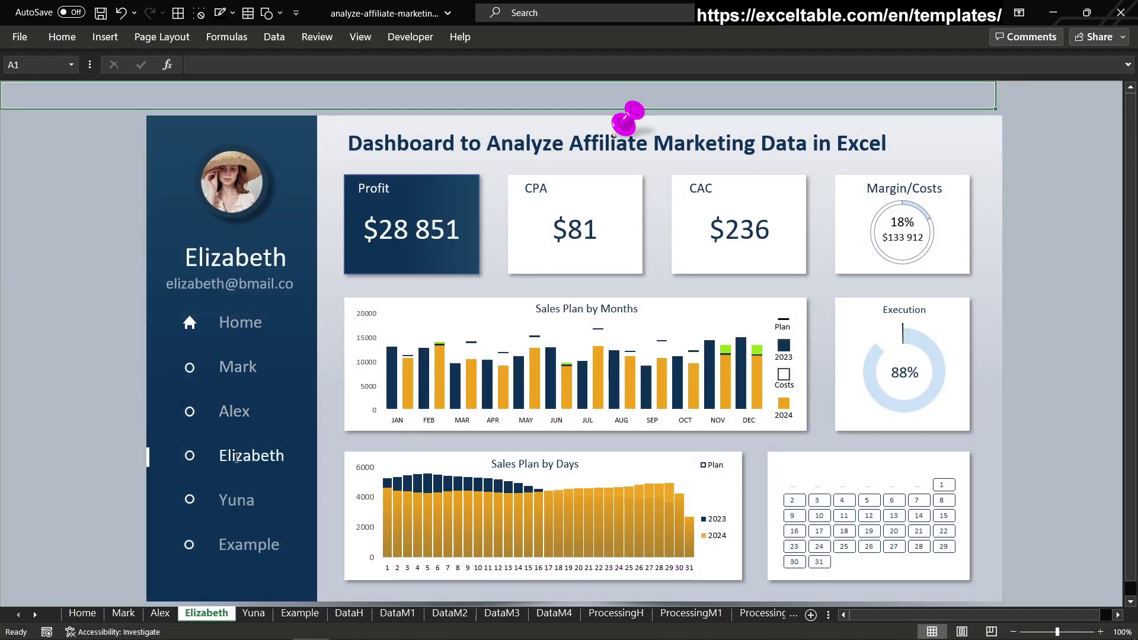
pyautogui.click(239, 501)
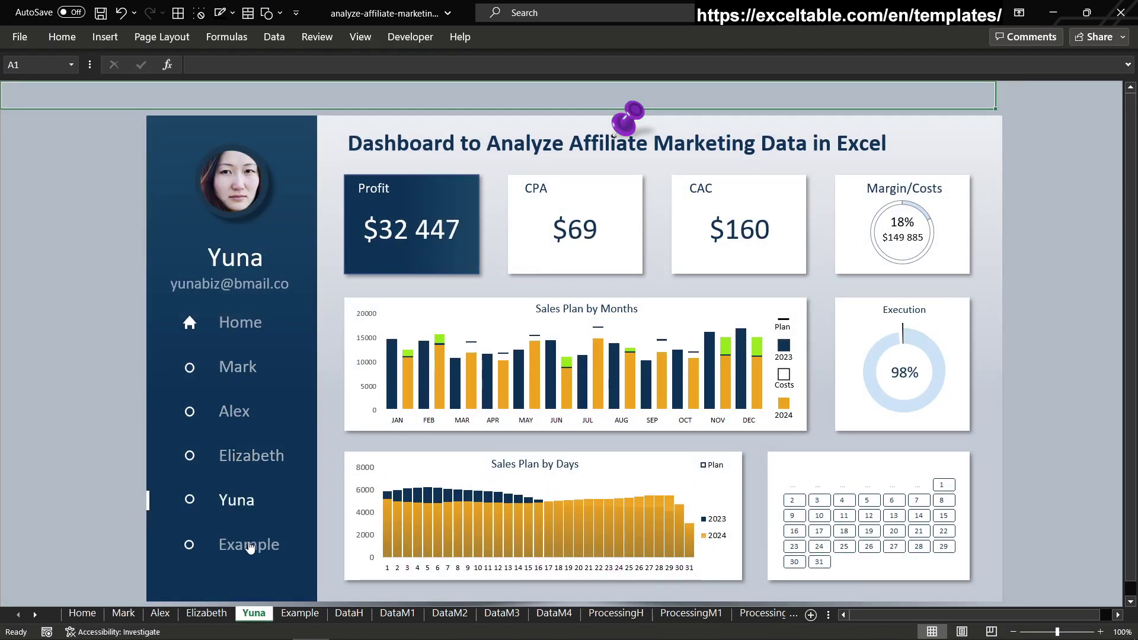
pyautogui.click(244, 460)
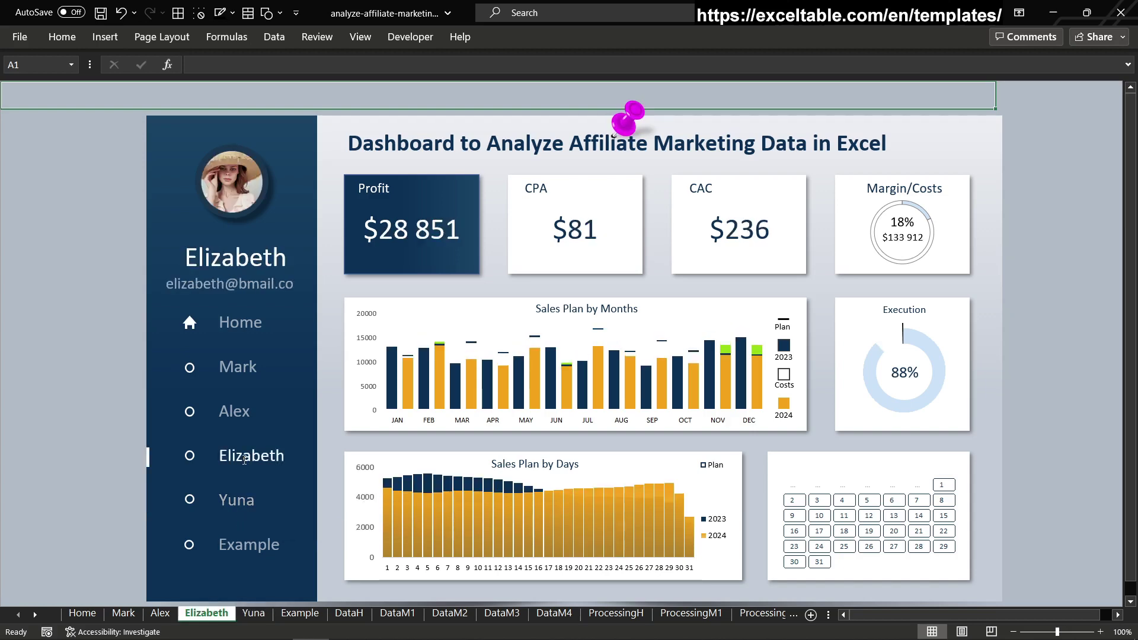
pyautogui.click(239, 413)
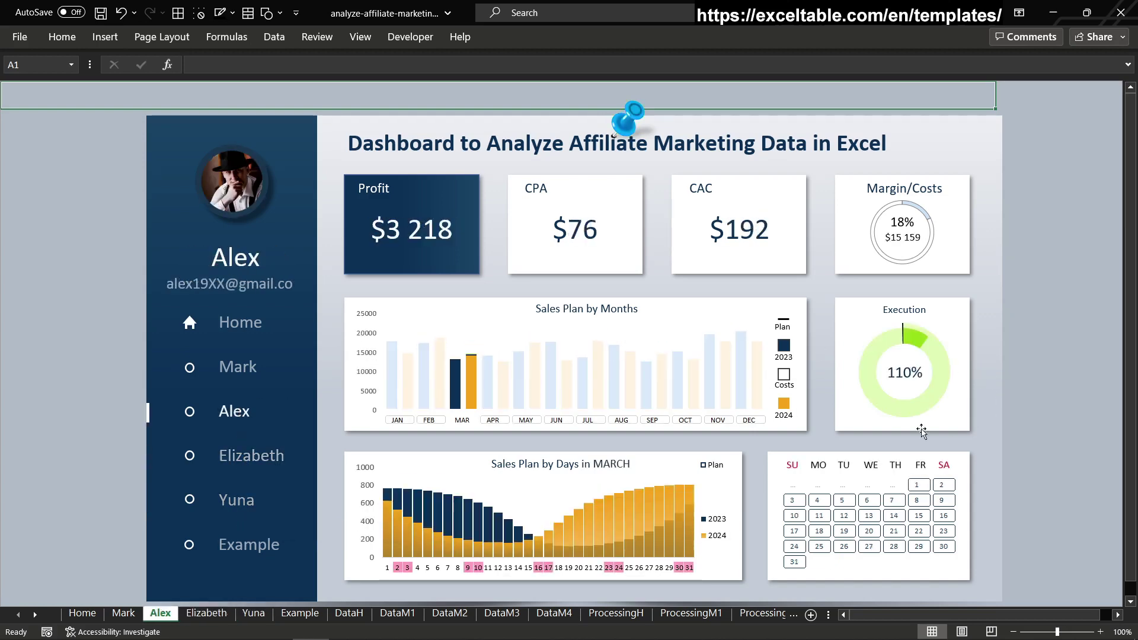
# Try May, clear the month filter, then filter to single days 2, 4 and 14.
pyautogui.click(521, 421)
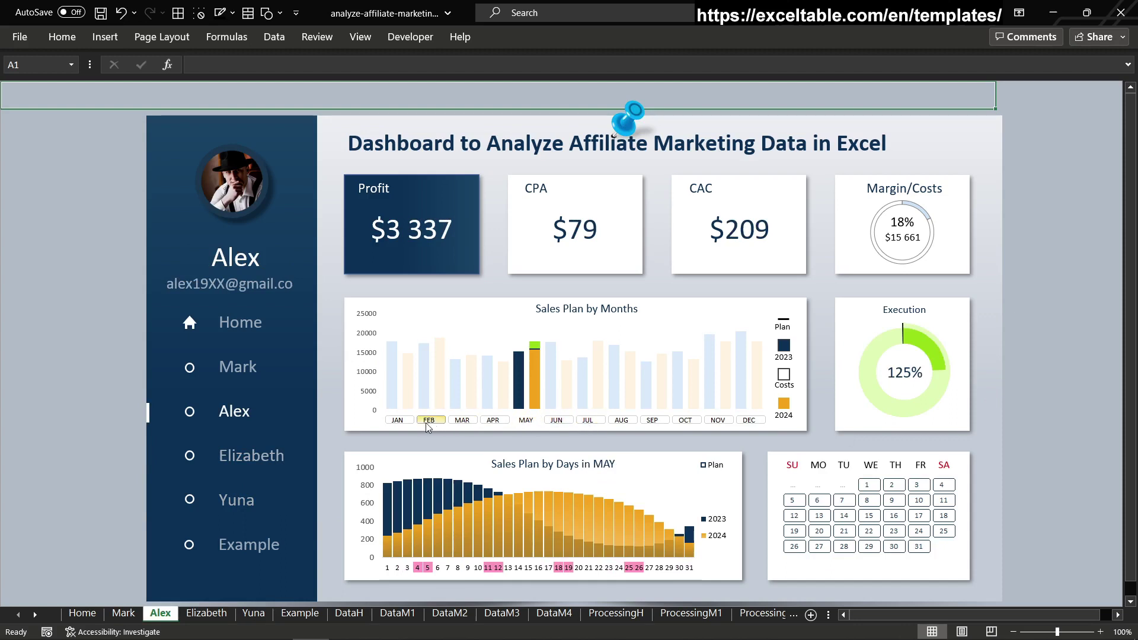
pyautogui.click(740, 422)
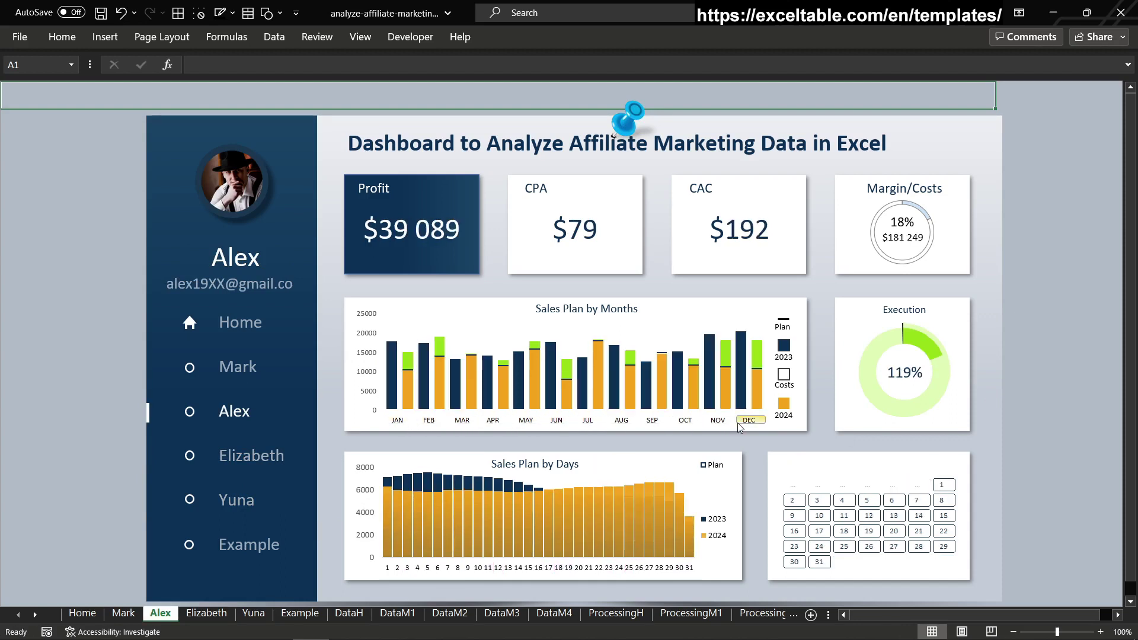
pyautogui.click(792, 502)
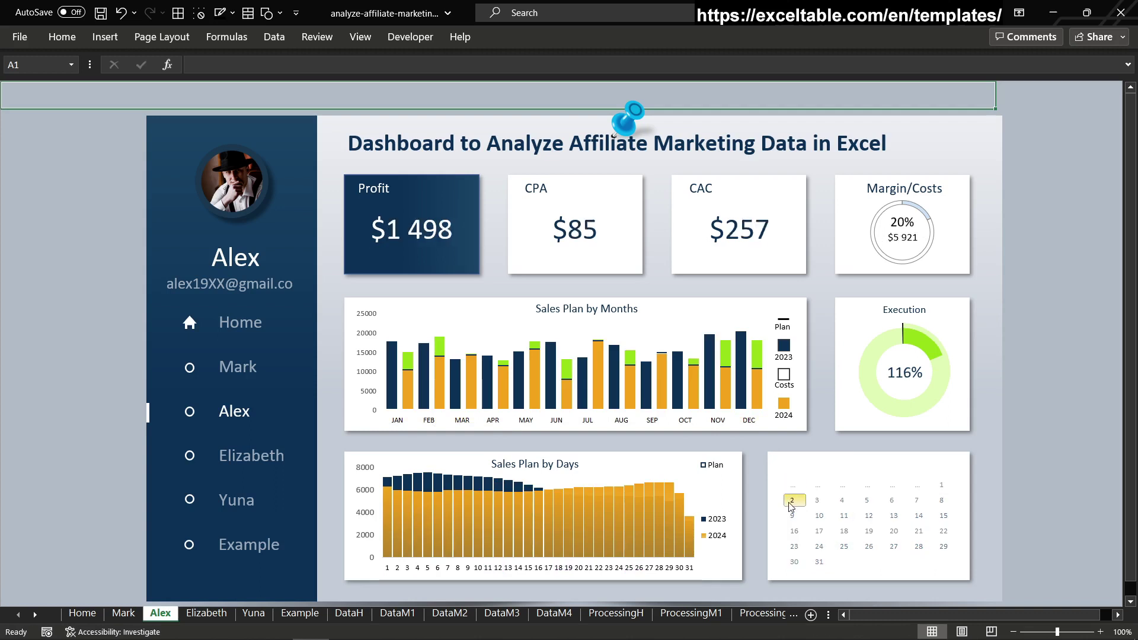
pyautogui.click(842, 501)
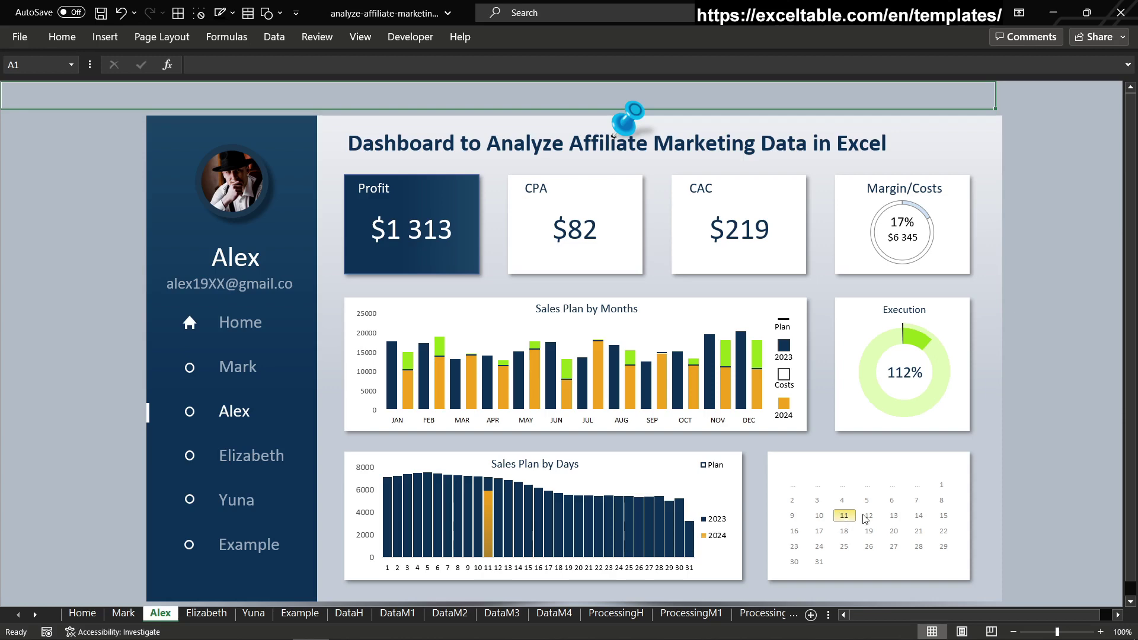
pyautogui.click(919, 516)
pyautogui.scroll(-3, 930, 533)
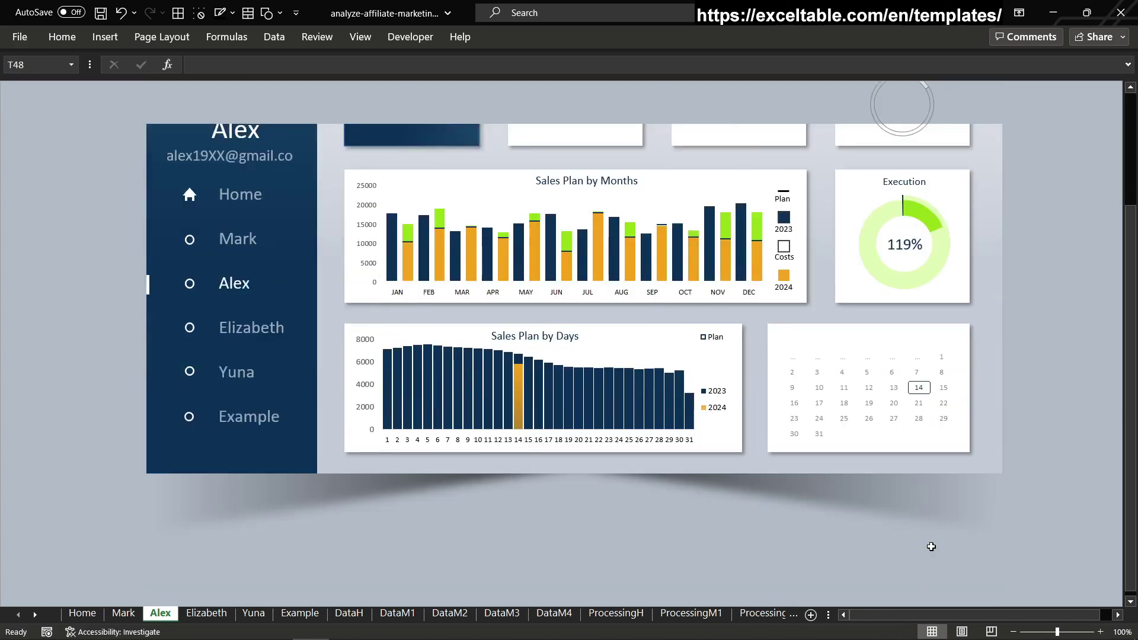
pyautogui.scroll(3, 931, 546)
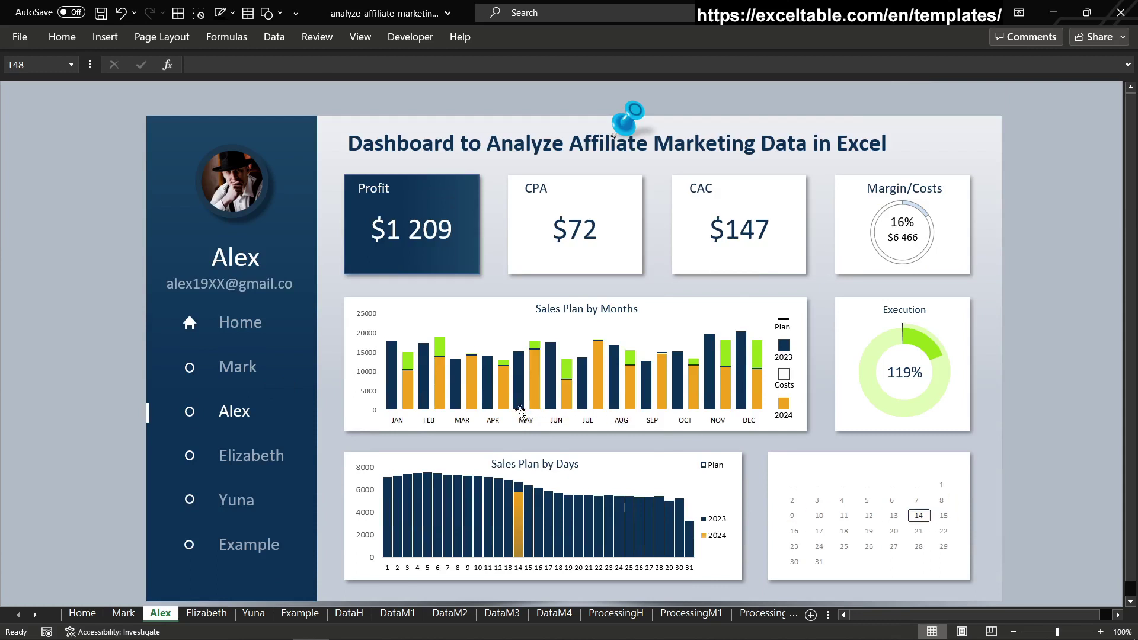
# Filter to April 7–20, then open the fourth manager's dashboard.
pyautogui.click(492, 419)
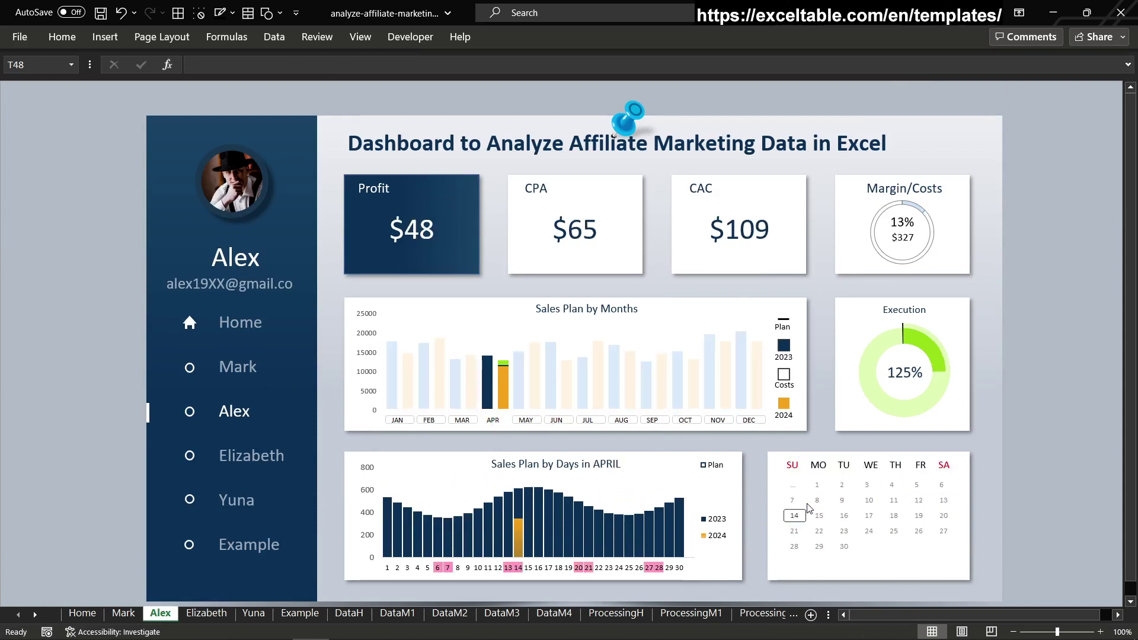
pyautogui.moveTo(793, 500); pyautogui.dragTo(940, 520)
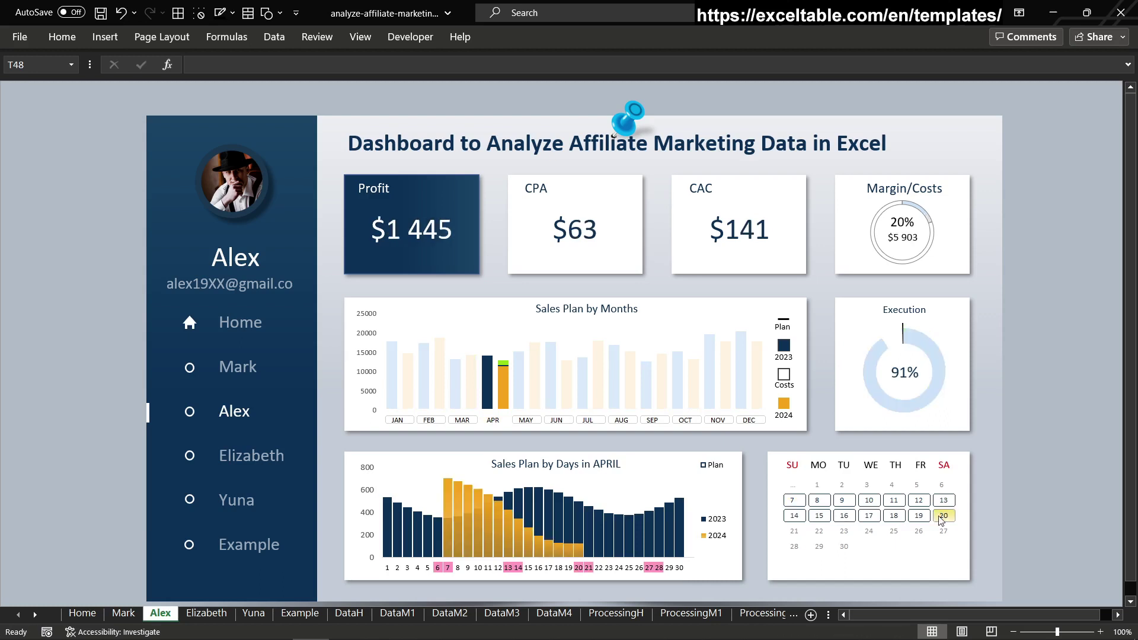
pyautogui.click(231, 499)
# Filter the manager's dashboard to day 5, then to day 12.
pyautogui.click(60, 457)
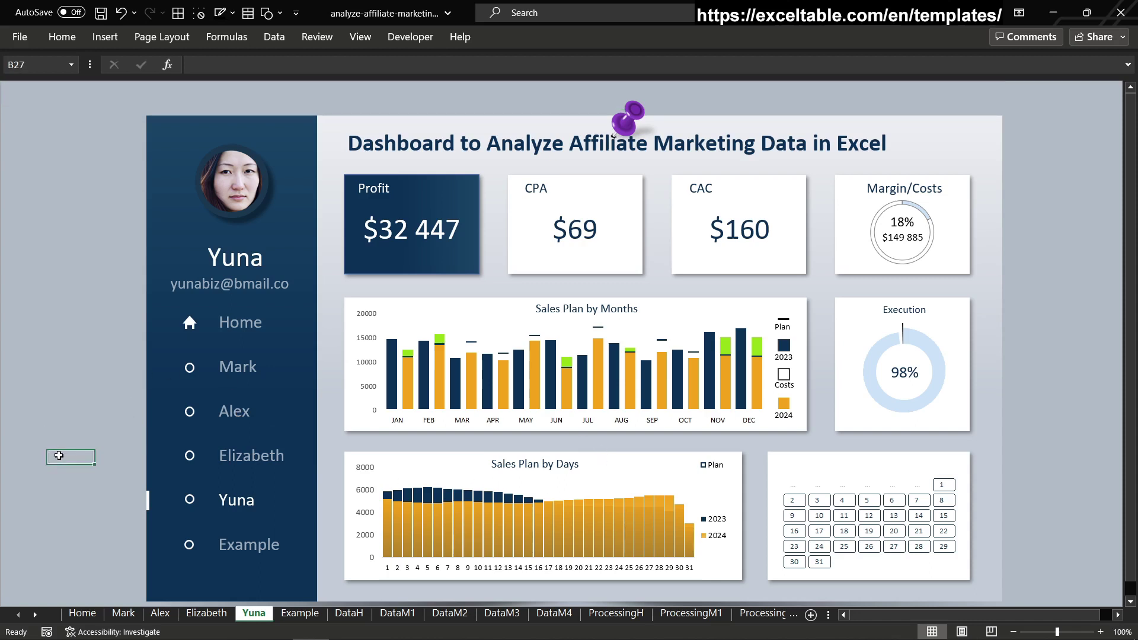
pyautogui.click(870, 501)
pyautogui.click(869, 515)
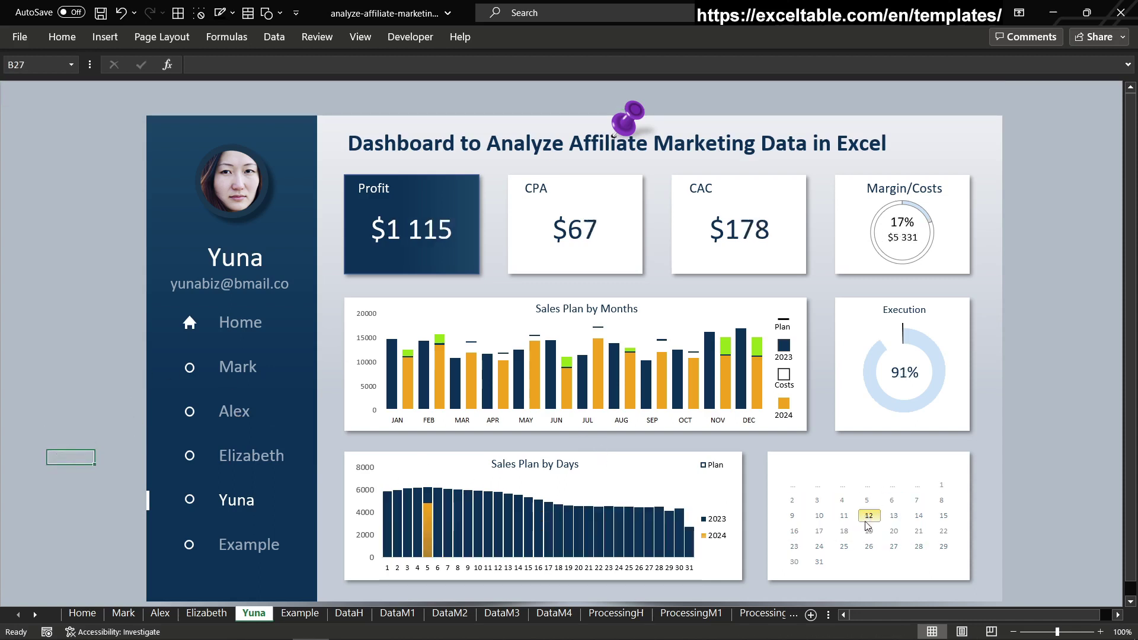
# Filter to months May–August and days 10–21, then open the Example sheet.
pyautogui.click(492, 420)
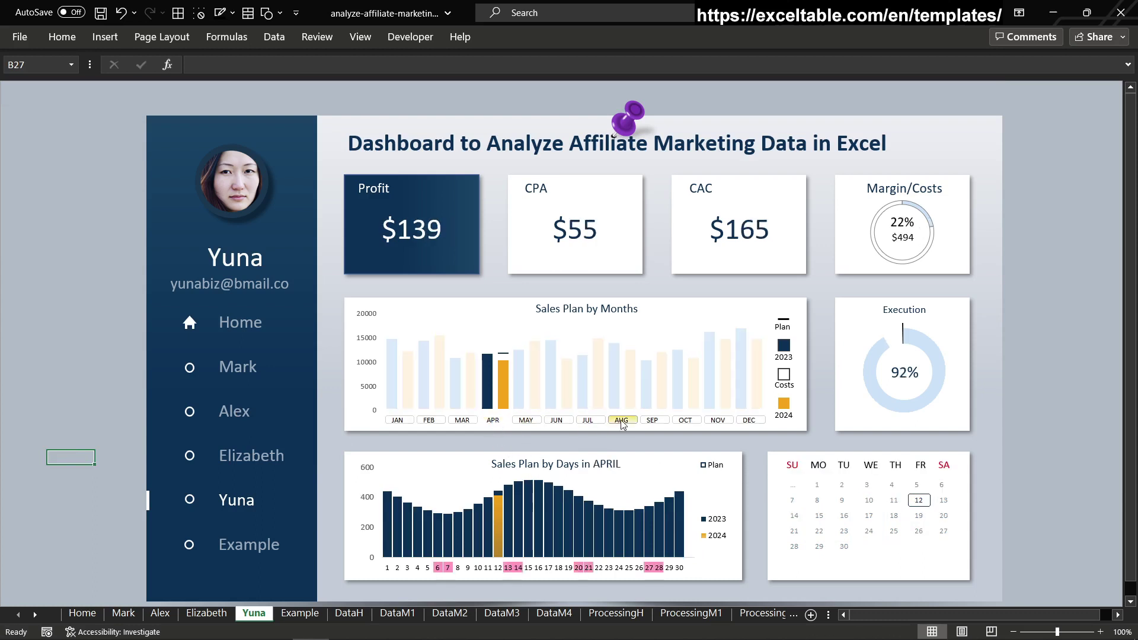
pyautogui.click(621, 421)
pyautogui.moveTo(525, 420); pyautogui.dragTo(628, 424)
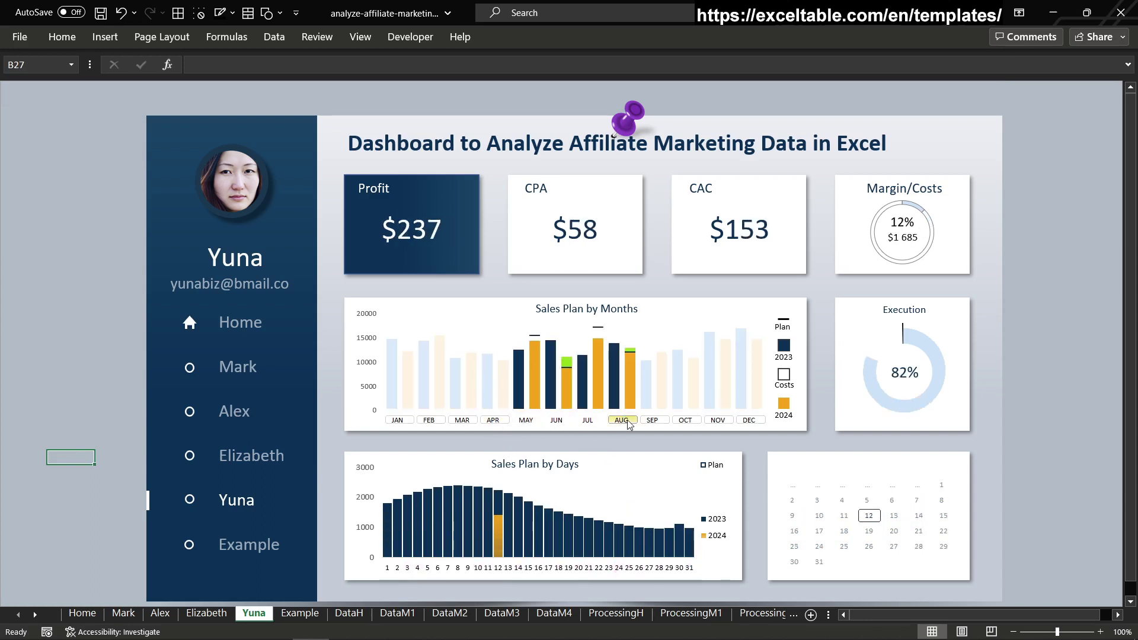
pyautogui.moveTo(819, 516); pyautogui.dragTo(923, 530)
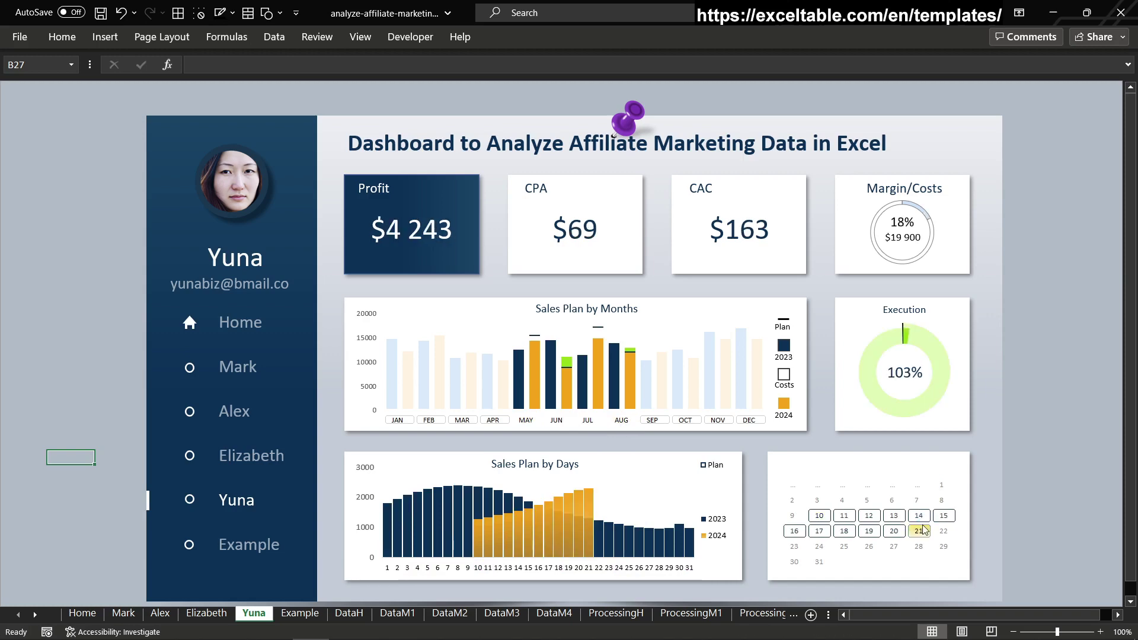
pyautogui.click(243, 546)
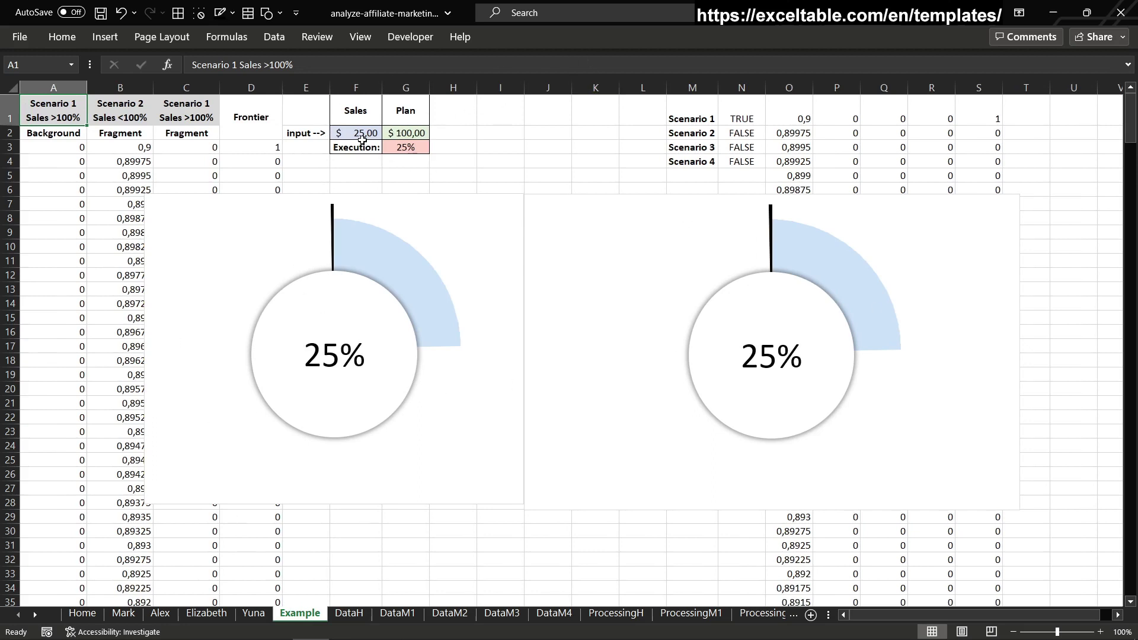
# Enter Sales values 35, 15, 95, 105 and 110 in cell F2 to test the gauges.
pyautogui.click(358, 138)
pyautogui.write('35')
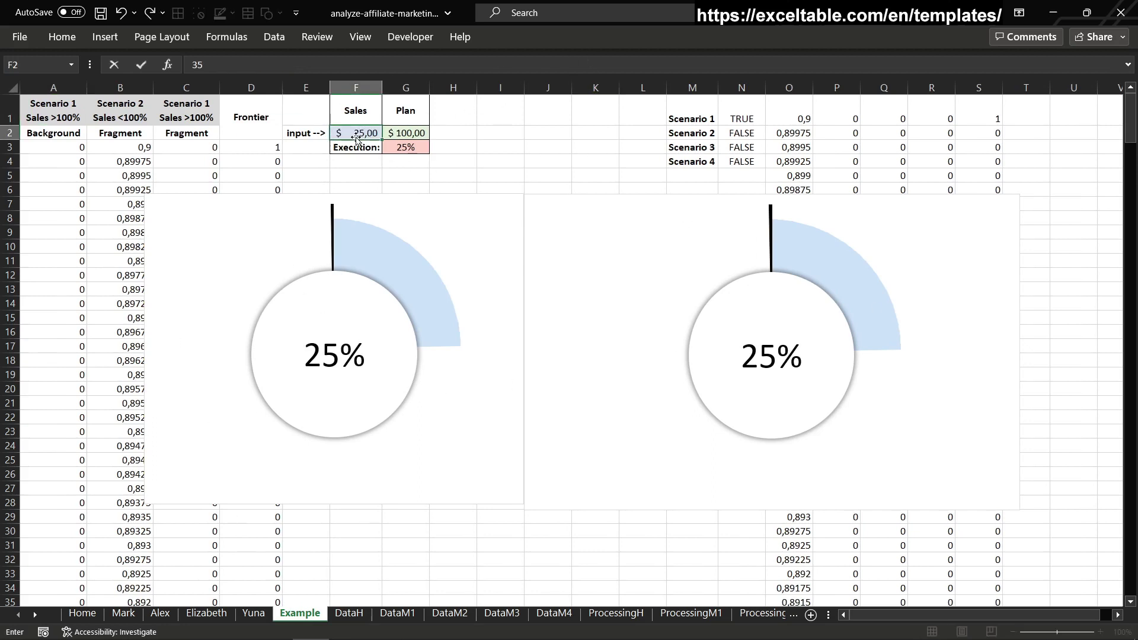
pyautogui.press('Return')
pyautogui.click(358, 138)
pyautogui.write('15')
pyautogui.press('Return')
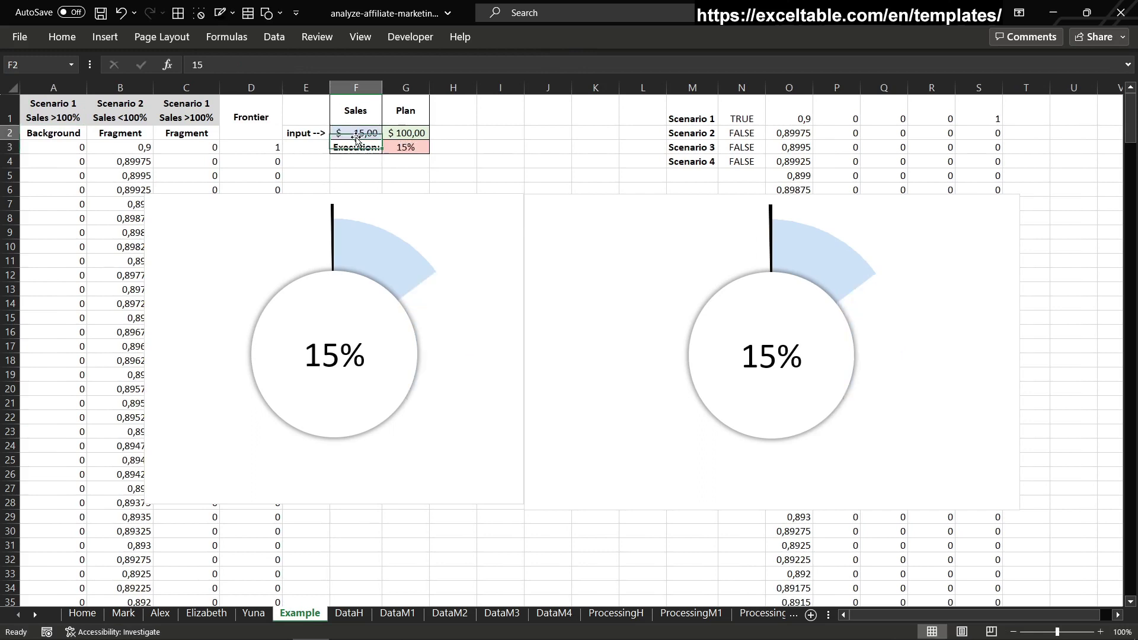
pyautogui.click(358, 136)
pyautogui.write('95')
pyautogui.press('Return')
pyautogui.click(357, 136)
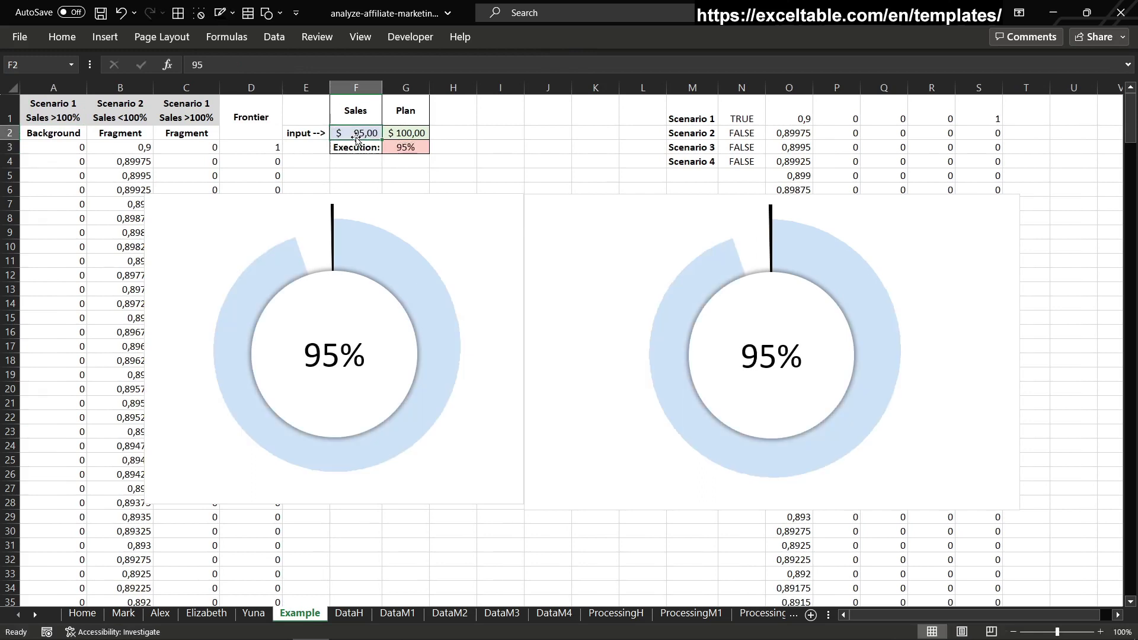
pyautogui.write('105')
pyautogui.press('Return')
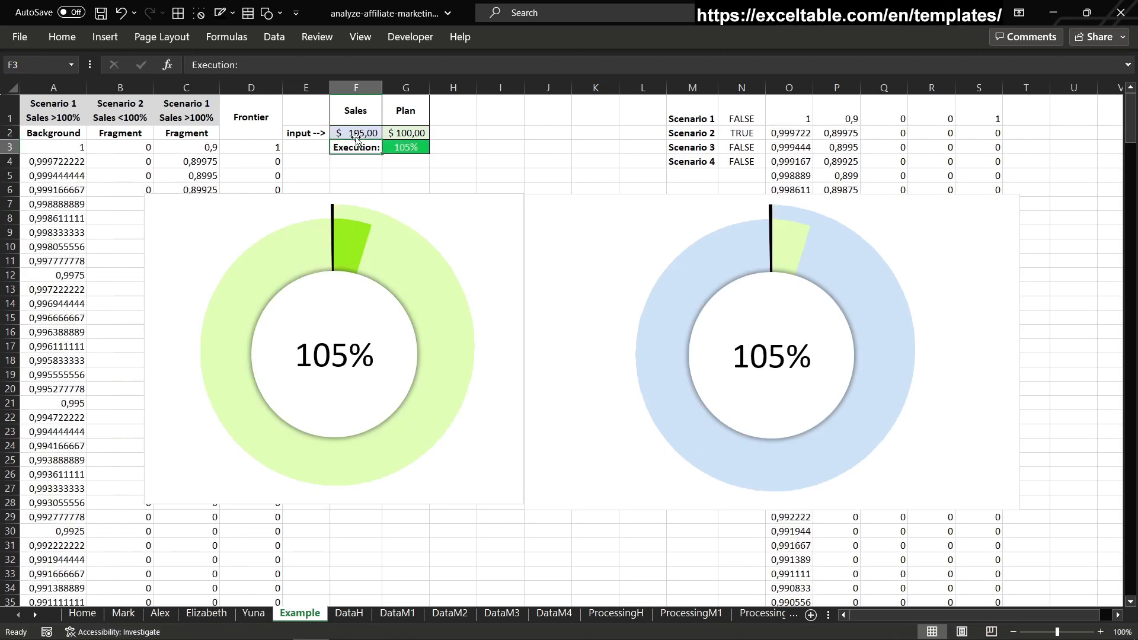
pyautogui.click(357, 138)
pyautogui.write('110')
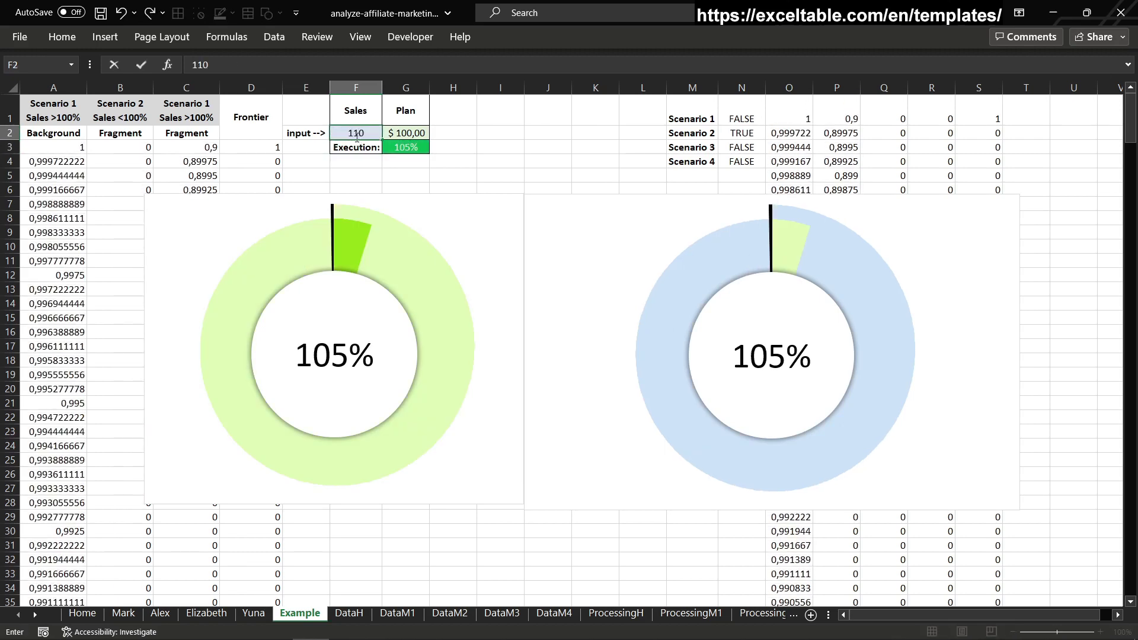
pyautogui.press('Return')
# Continue with Sales 235, 315, 197 and finally 350, then return to the Home dashboard.
pyautogui.click(357, 138)
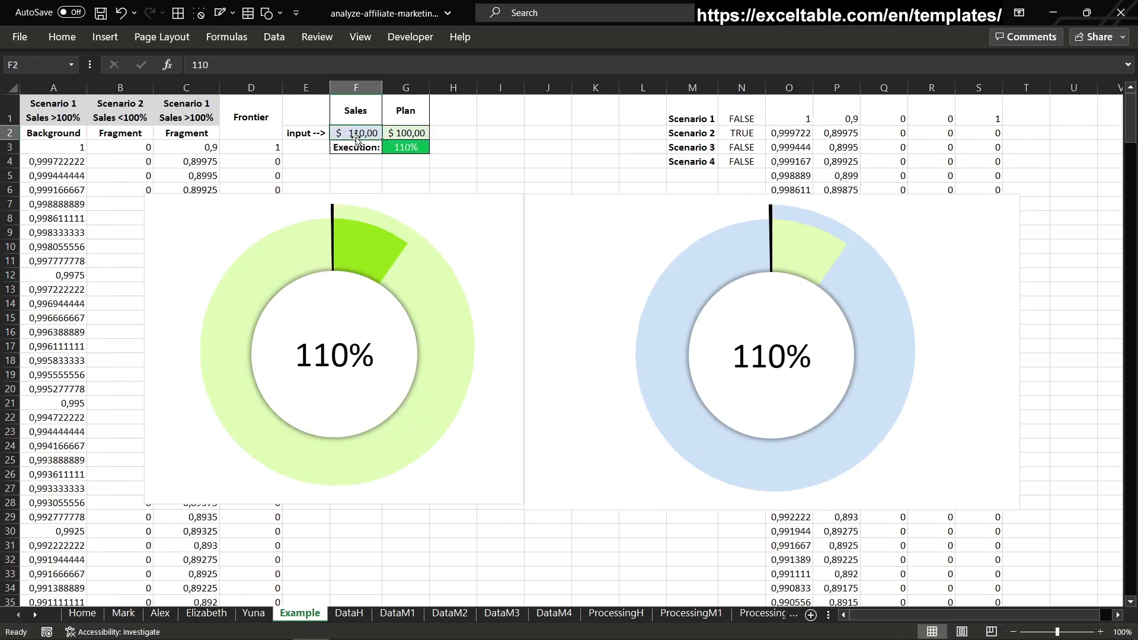
pyautogui.write('235')
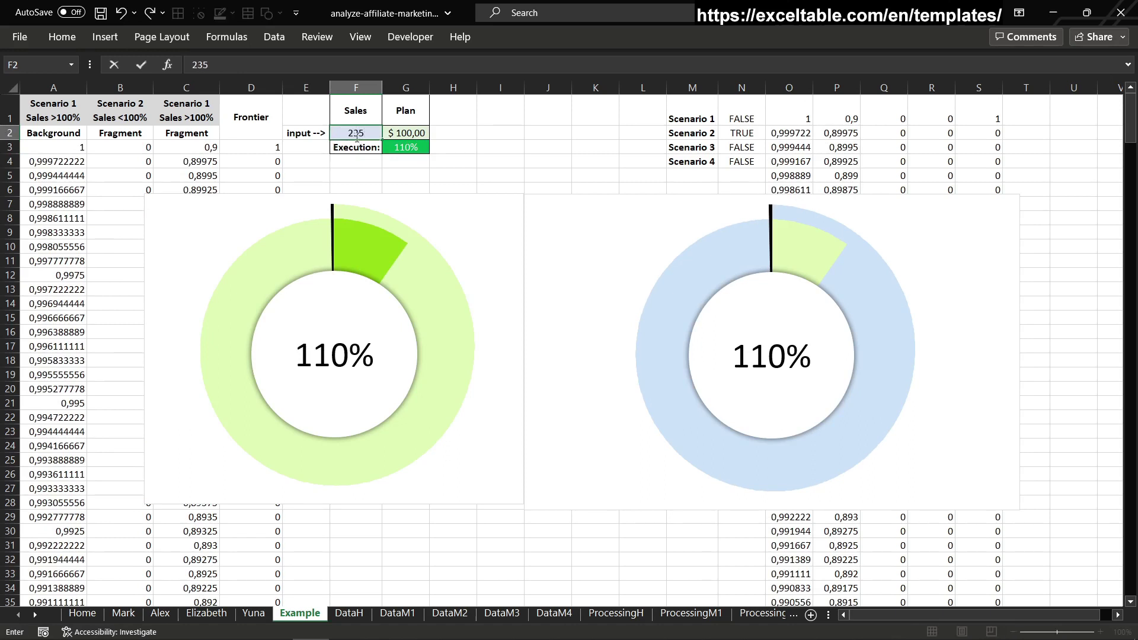
pyautogui.press('Return')
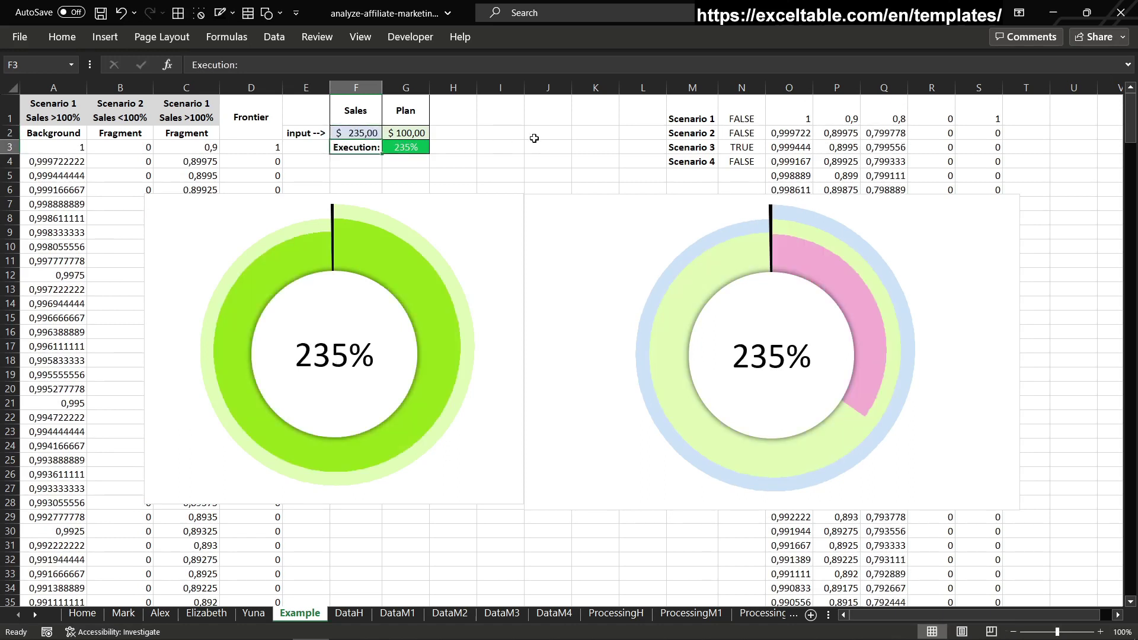
pyautogui.press('Up')
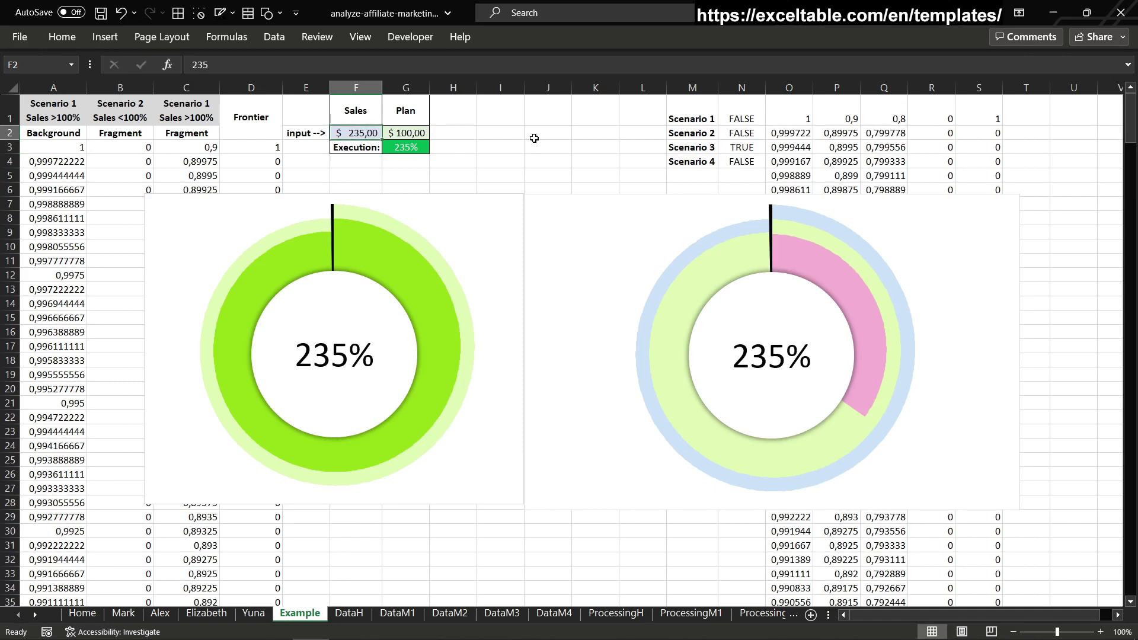
pyautogui.write('315')
pyautogui.press('Return')
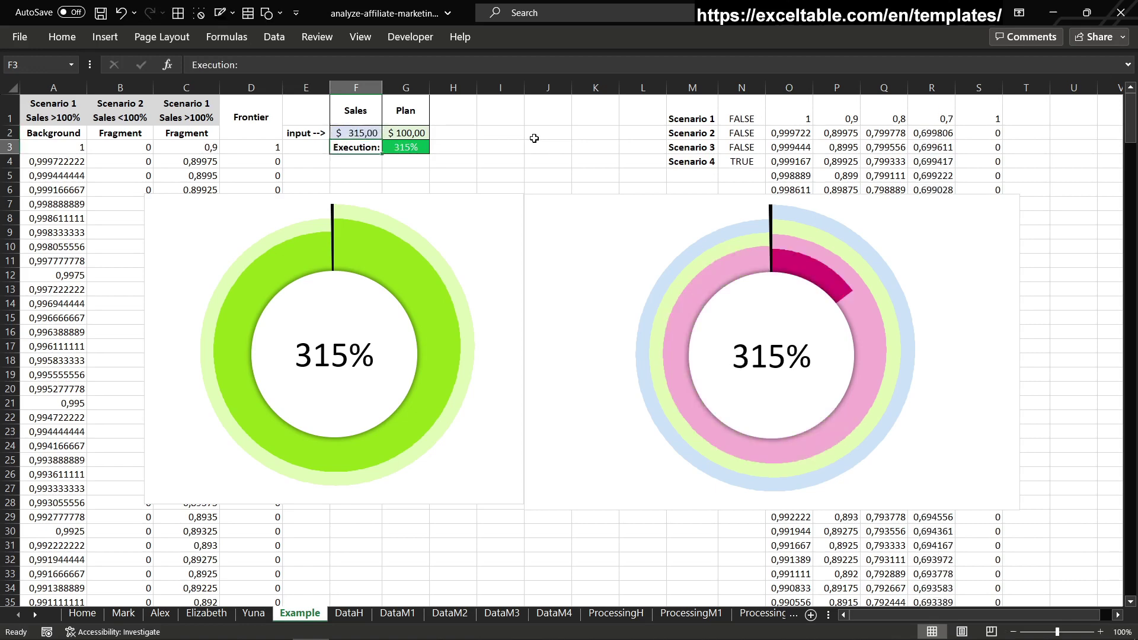
pyautogui.press('Up')
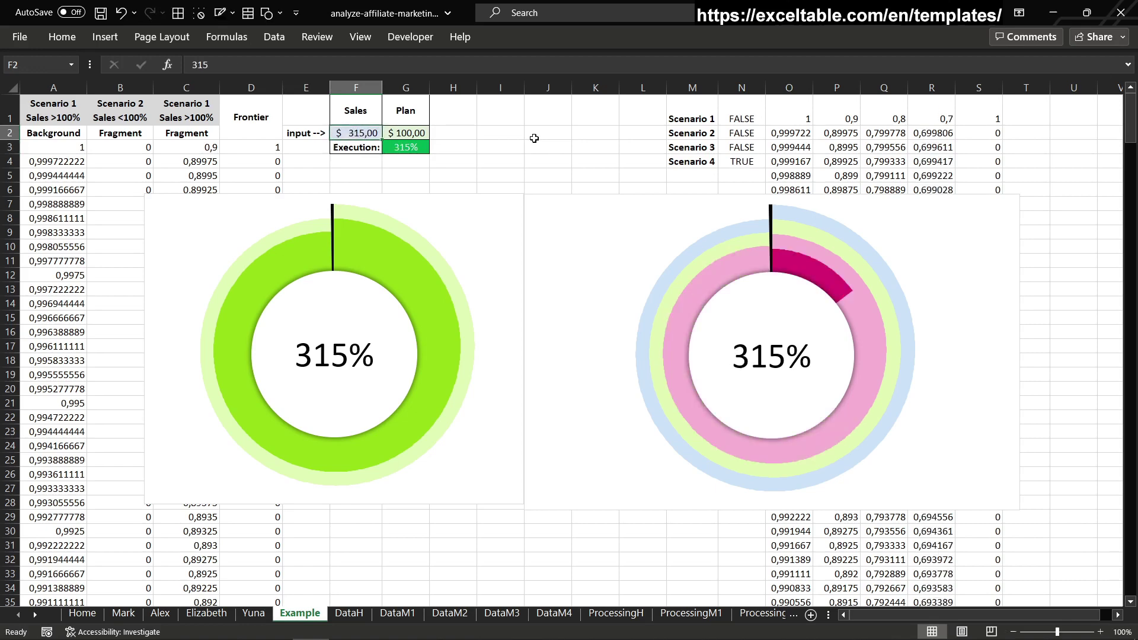
pyautogui.write('197')
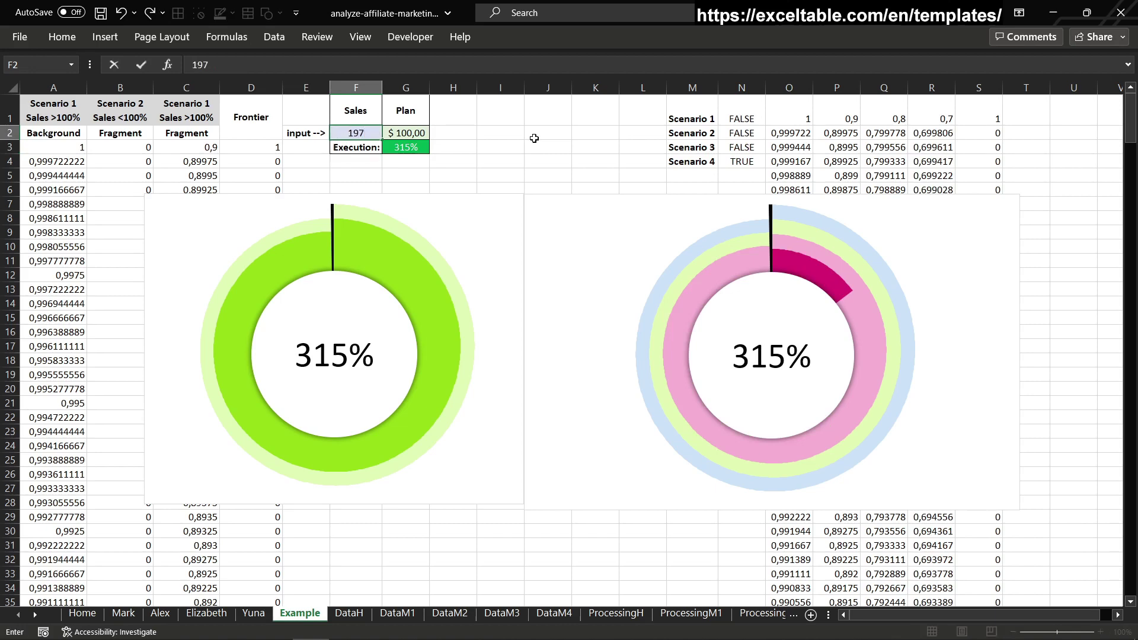
pyautogui.press('Return')
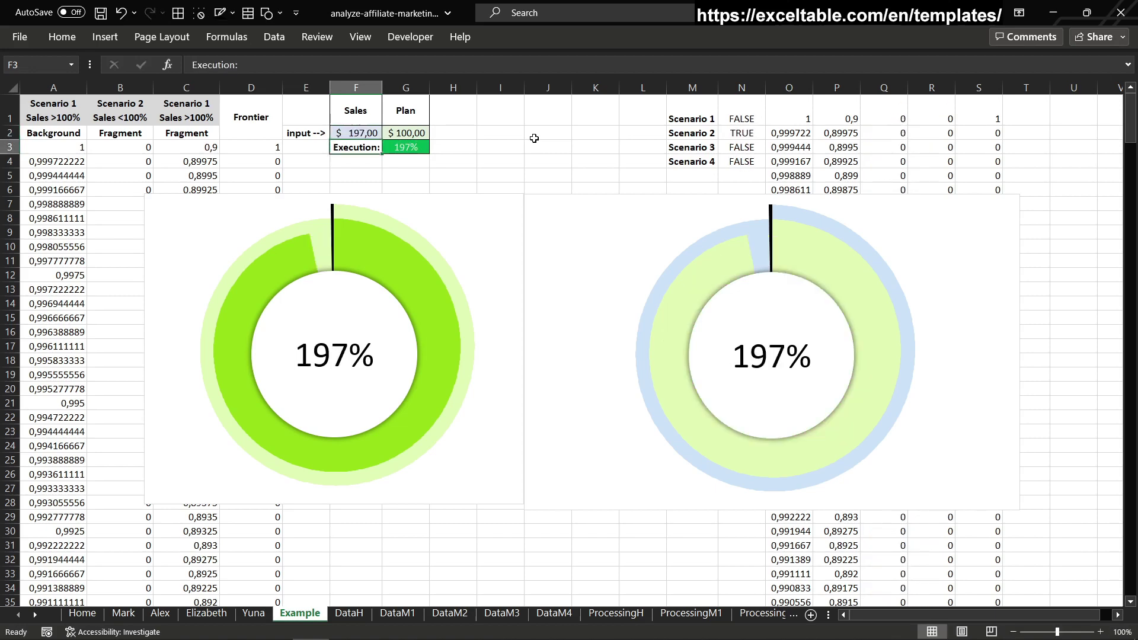
pyautogui.press('Up')
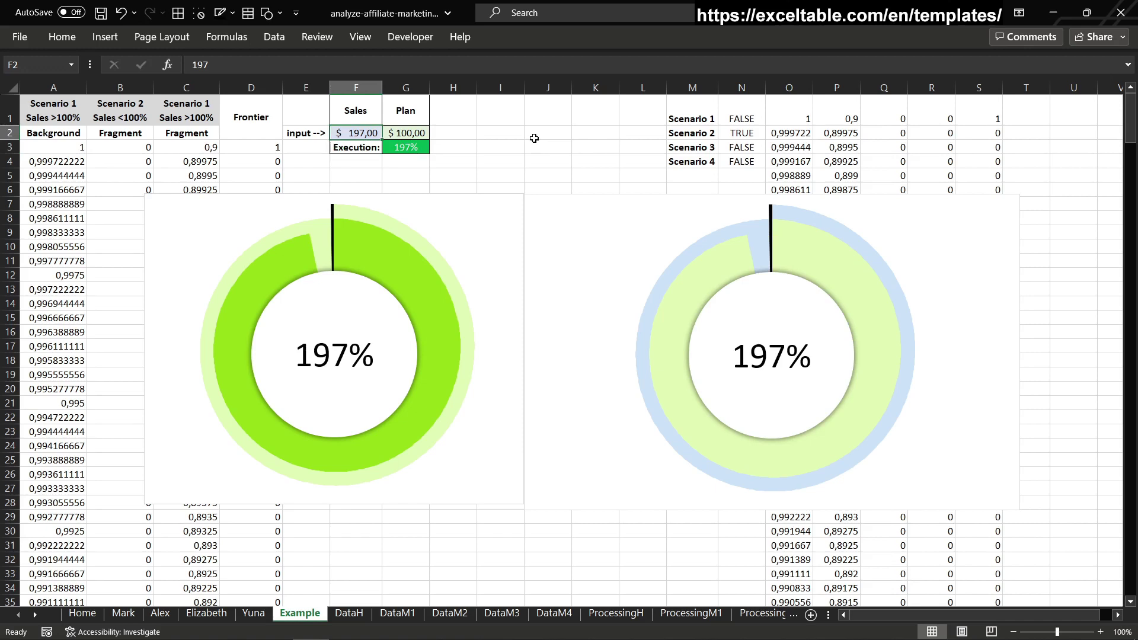
pyautogui.write('350')
pyautogui.press('Return')
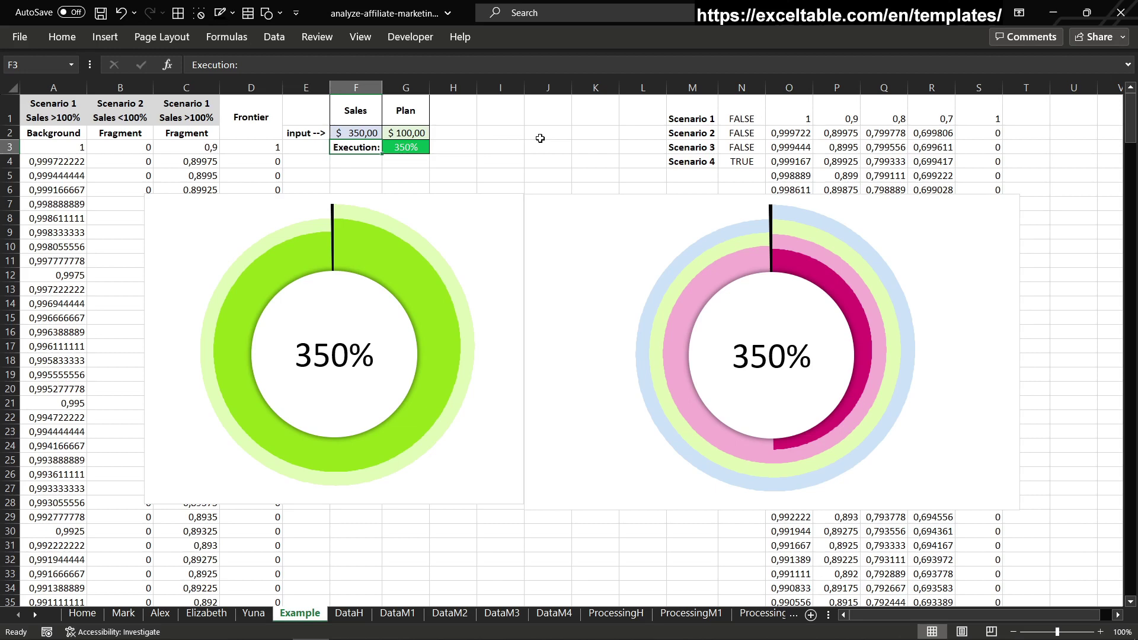
pyautogui.click(94, 614)
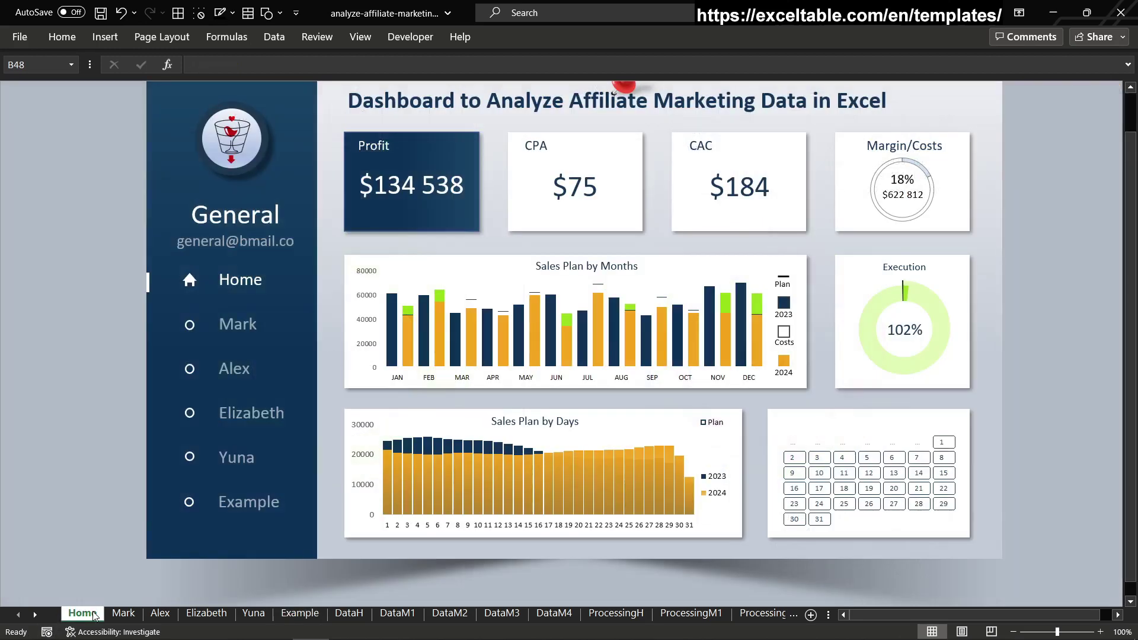
pyautogui.moveTo(1131, 512); pyautogui.dragTo(1130, 474)
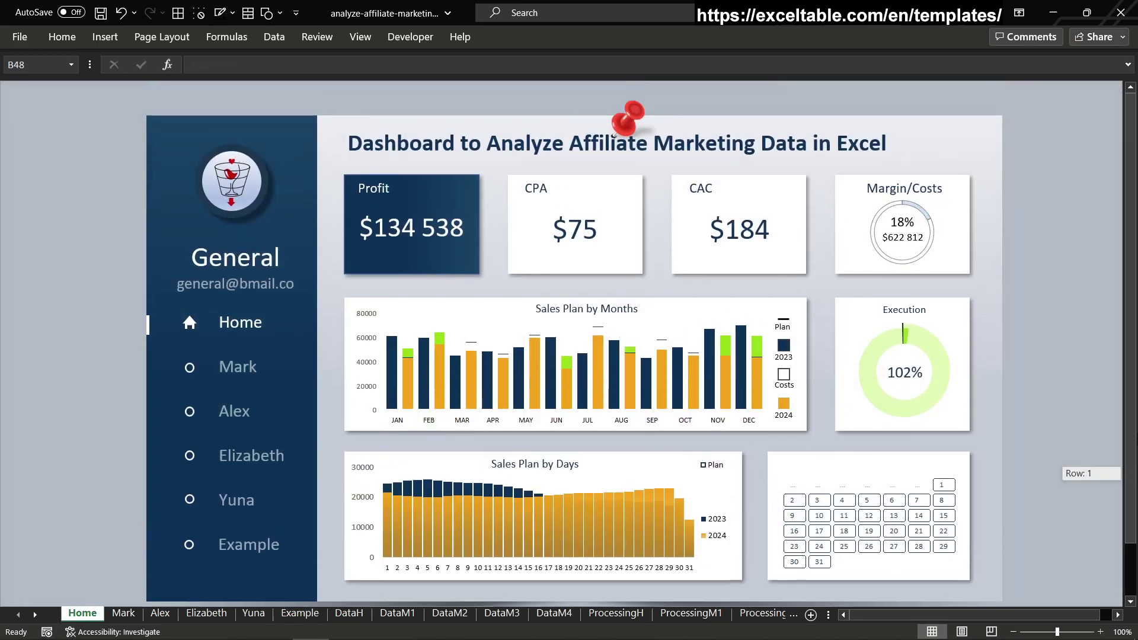